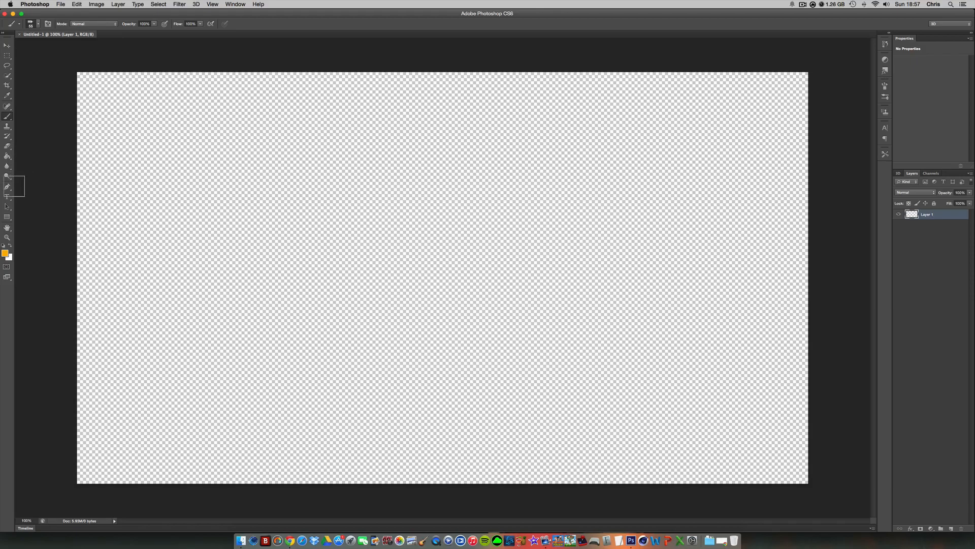
Fill the empty Layer 1 with black (#000000) using the Paint Bucket tool
left_click(10, 159)
left_click(7, 256)
left_click_drag(471, 257, 376, 337)
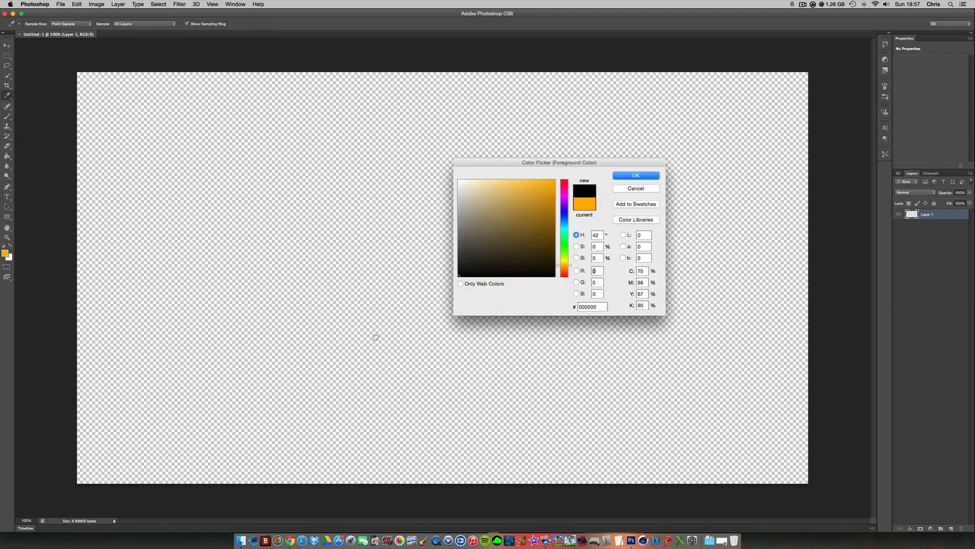
key("Return")
left_click(589, 215)
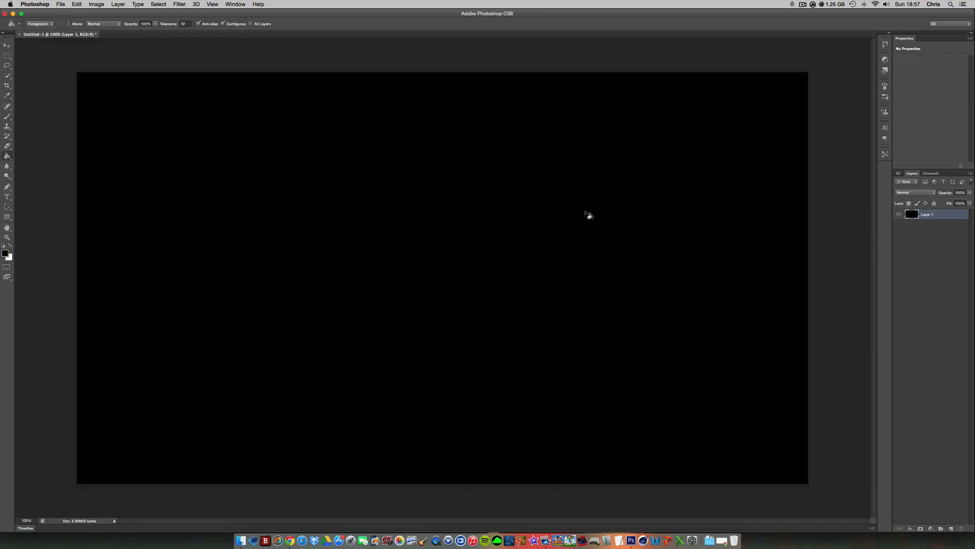
Add a new layer above the black background and choose a soft round brush preset at 55 px
key("super+shift+n")
key("Return")
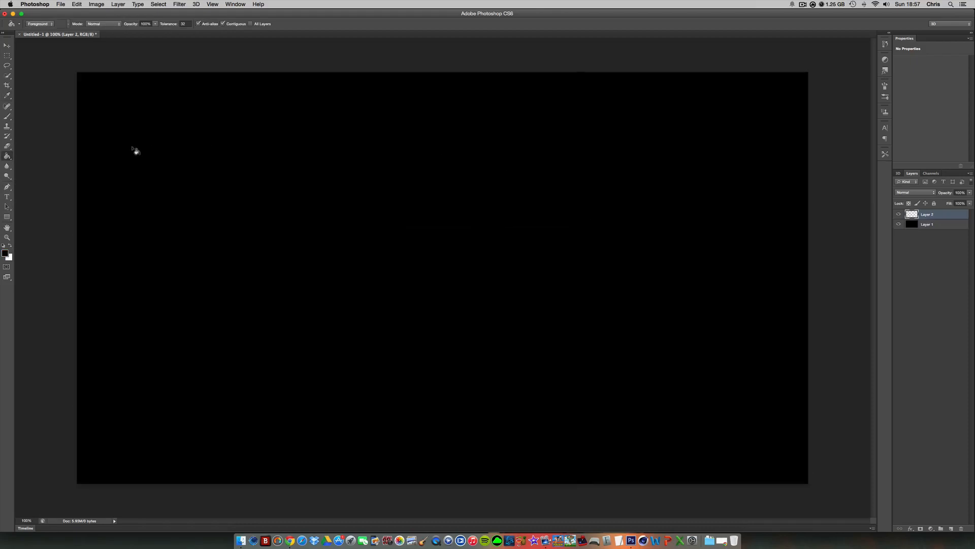
left_click(6, 117)
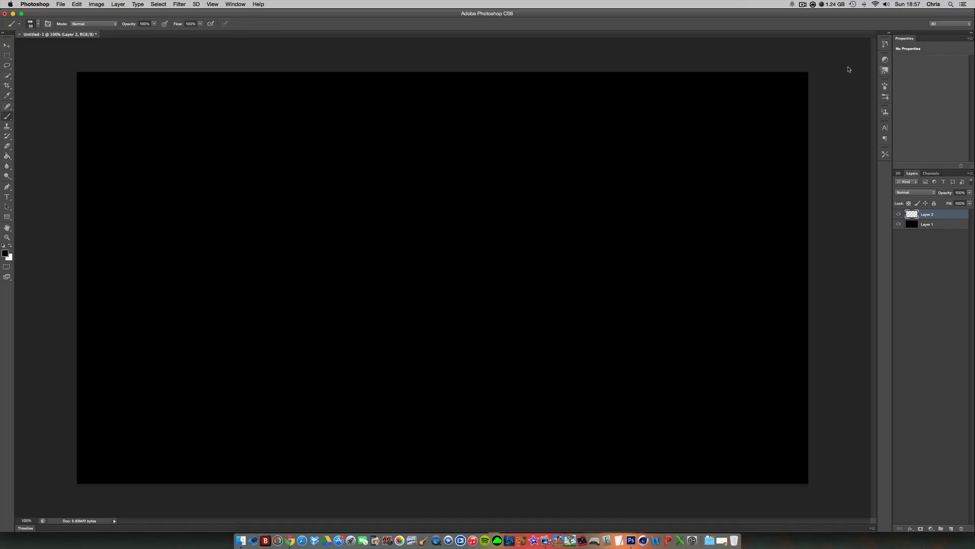
left_click(886, 98)
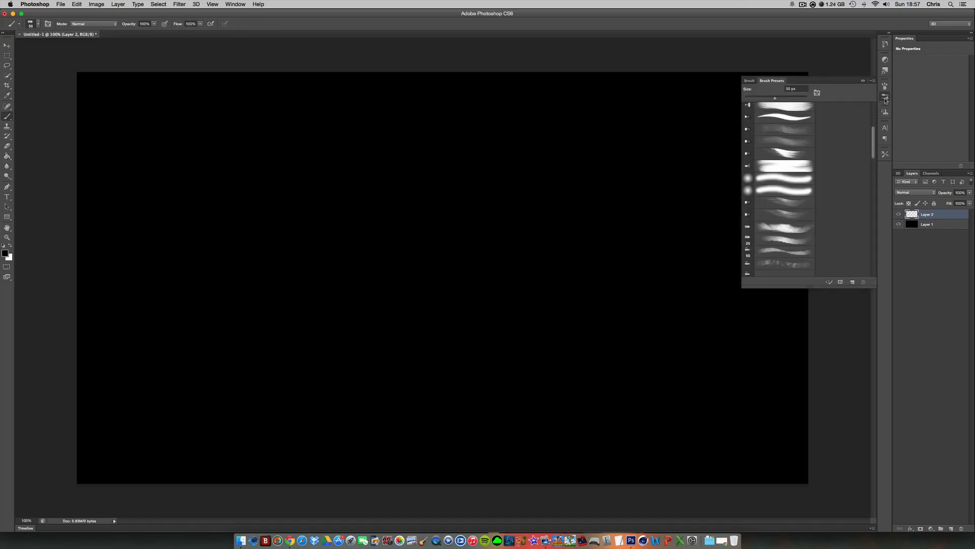
scroll(838, 194, "up", 5)
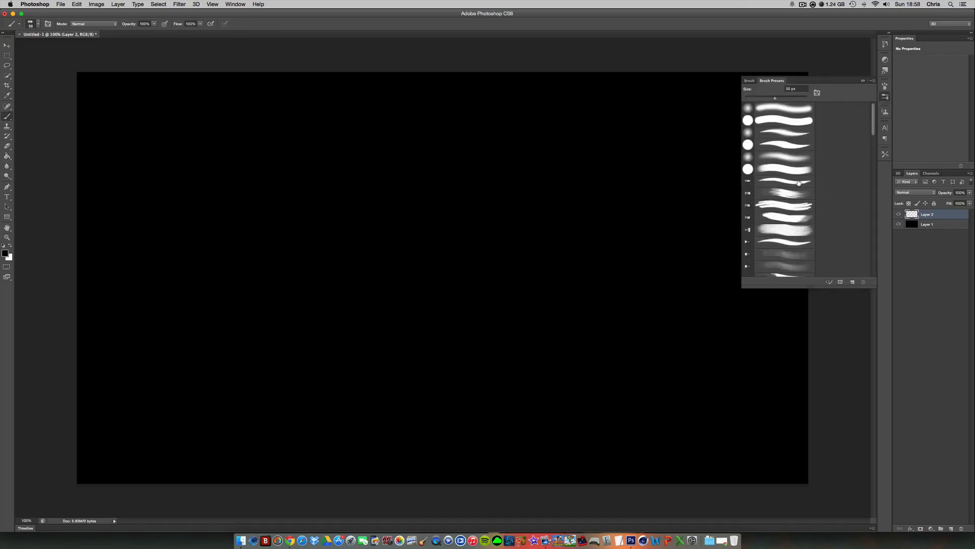
scroll(828, 218, "down", 3)
scroll(828, 219, "up", 3)
scroll(827, 240, "down", 5)
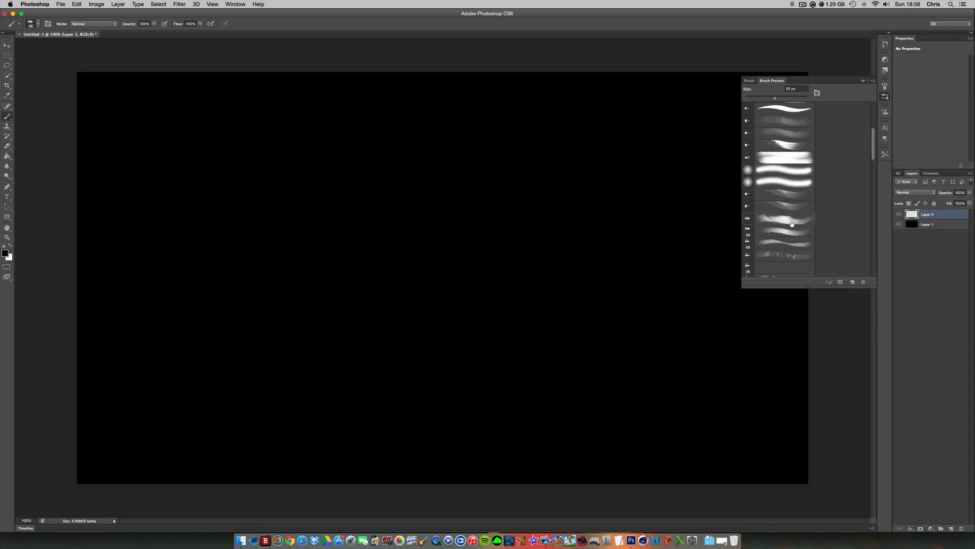
scroll(799, 223, "up", 5)
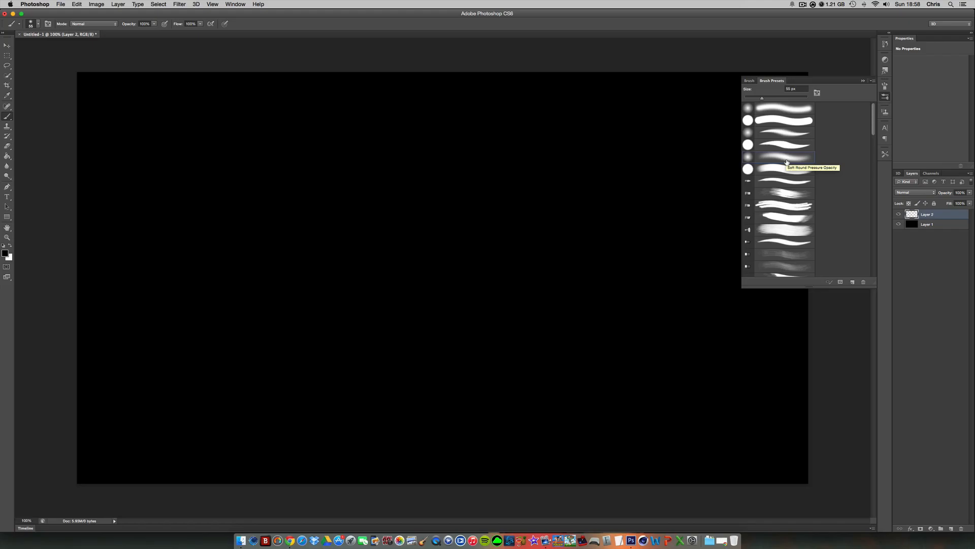
left_click(885, 97)
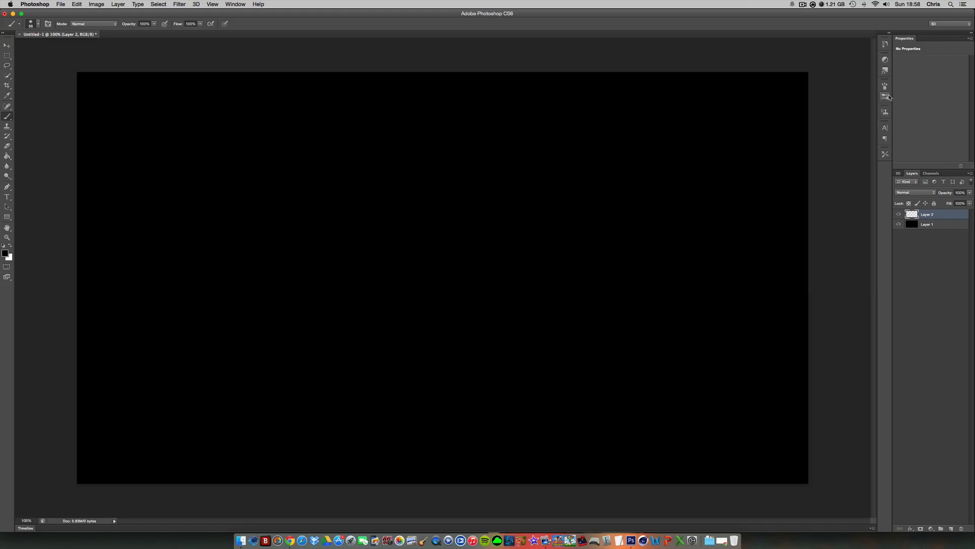
Paint overlapping curved strokes in pure red (#ff0000) on Layer 2 that form a large flame in the middle of the canvas
left_click(5, 252)
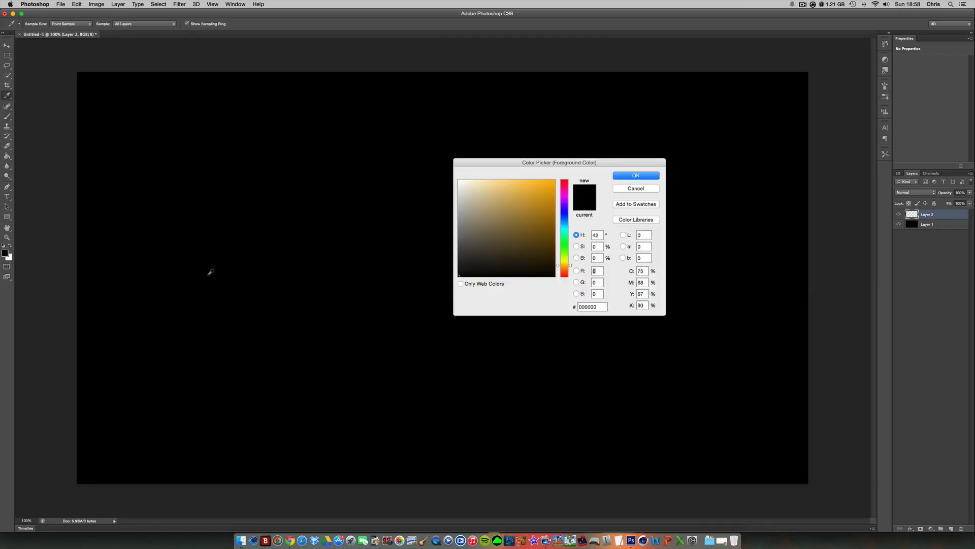
type("255")
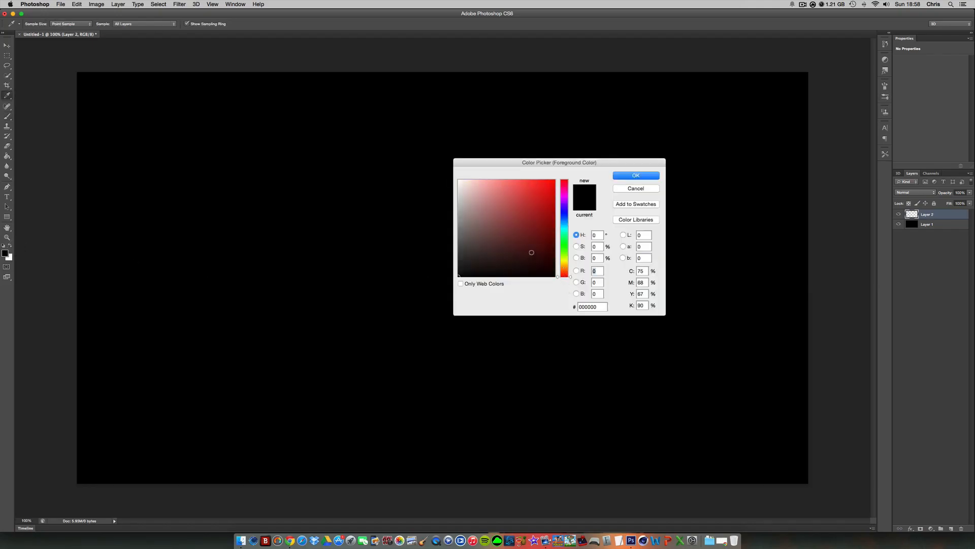
left_click(631, 176)
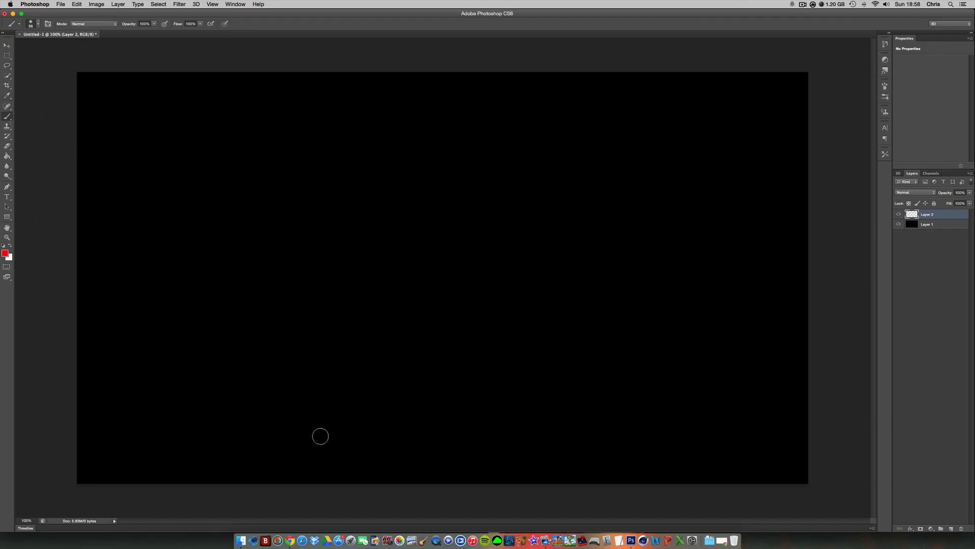
mouse_move(378, 436)
left_mouse_down()
mouse_move(358, 339)
mouse_move(319, 271)
mouse_move(396, 205)
mouse_move(464, 118)
mouse_move(461, 76)
mouse_move(505, 153)
mouse_move(544, 262)
mouse_move(583, 310)
mouse_move(597, 361)
mouse_move(591, 394)
mouse_move(521, 417)
left_mouse_up()
mouse_move(483, 442)
left_mouse_down()
mouse_move(656, 396)
mouse_move(576, 345)
mouse_move(566, 257)
mouse_move(500, 191)
mouse_move(507, 162)
left_mouse_up()
mouse_move(393, 412)
left_mouse_down()
mouse_move(361, 285)
mouse_move(473, 157)
mouse_move(562, 274)
mouse_move(569, 394)
mouse_move(464, 281)
mouse_move(533, 197)
mouse_move(437, 289)
mouse_move(350, 416)
mouse_move(426, 319)
mouse_move(461, 226)
left_mouse_up()
key("super+z")
mouse_move(424, 174)
left_mouse_down()
mouse_move(431, 257)
mouse_move(340, 362)
mouse_move(462, 409)
left_mouse_up()
left_click_drag(526, 369, 402, 317)
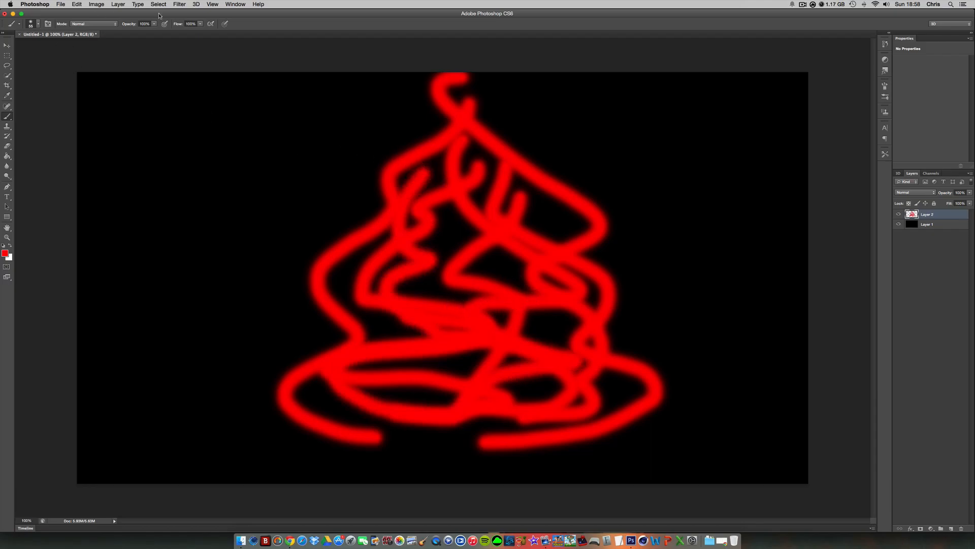
Shift the red flame slightly down and to the left with Free Transform, and paint over its cut-off tip
key("ctrl+t")
left_click_drag(398, 113, 383, 127)
key("Return")
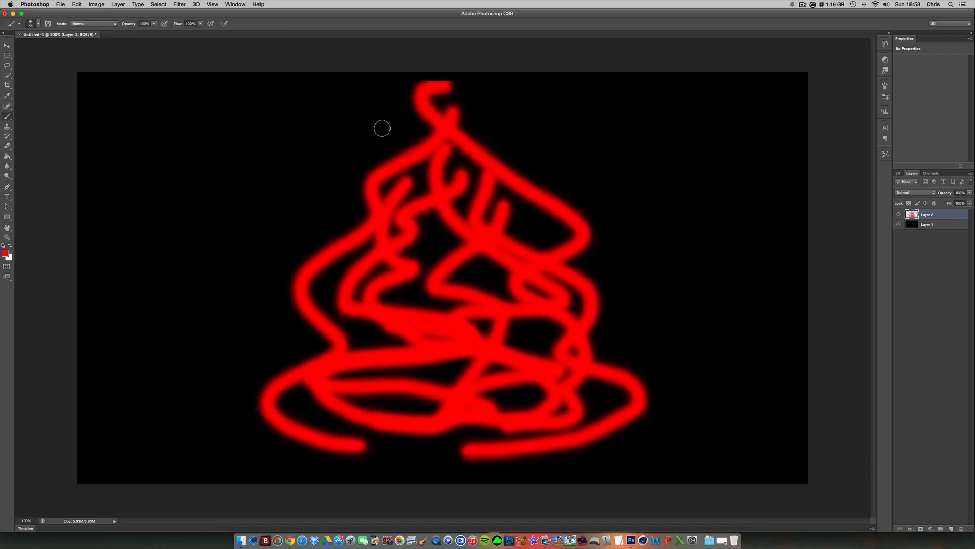
mouse_move(429, 87)
left_mouse_down()
mouse_move(448, 83)
mouse_move(426, 87)
left_mouse_up()
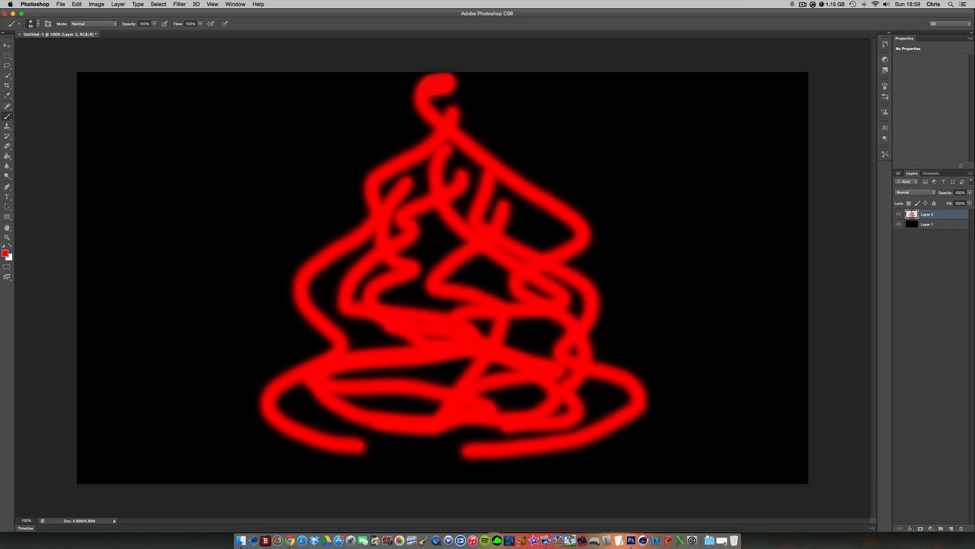
Apply a Surface Blur to the red flame layer with a radius of 30 pixels and a threshold of 199 levels
left_click(179, 4)
mouse_move(221, 95)
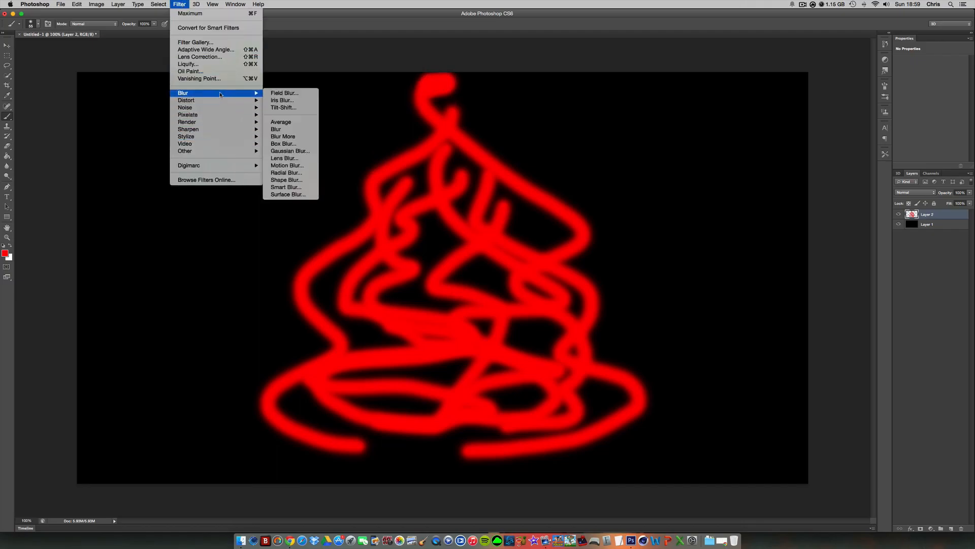
left_click(293, 195)
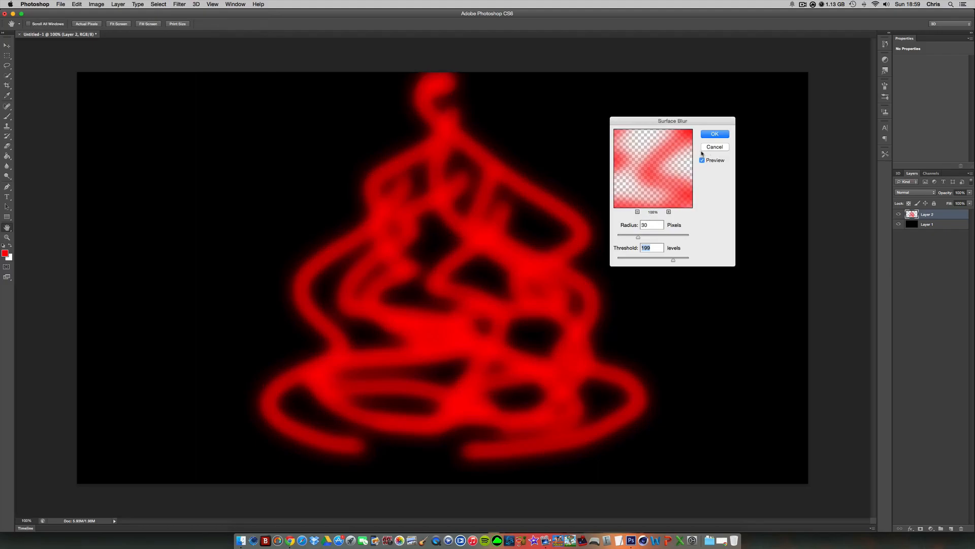
left_click(715, 133)
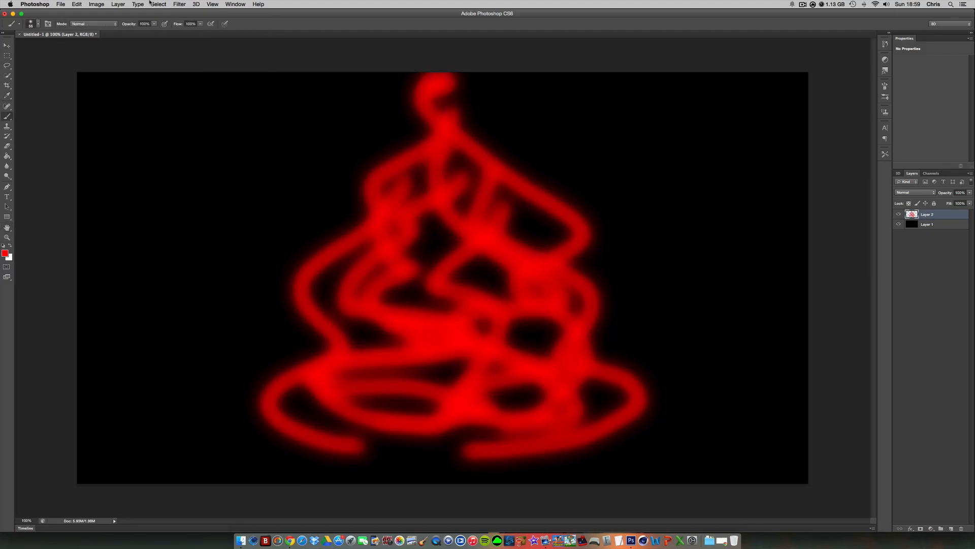
Apply the Maximum filter to the red flame layer with a radius of 37 pixels
left_click(179, 3)
mouse_move(200, 152)
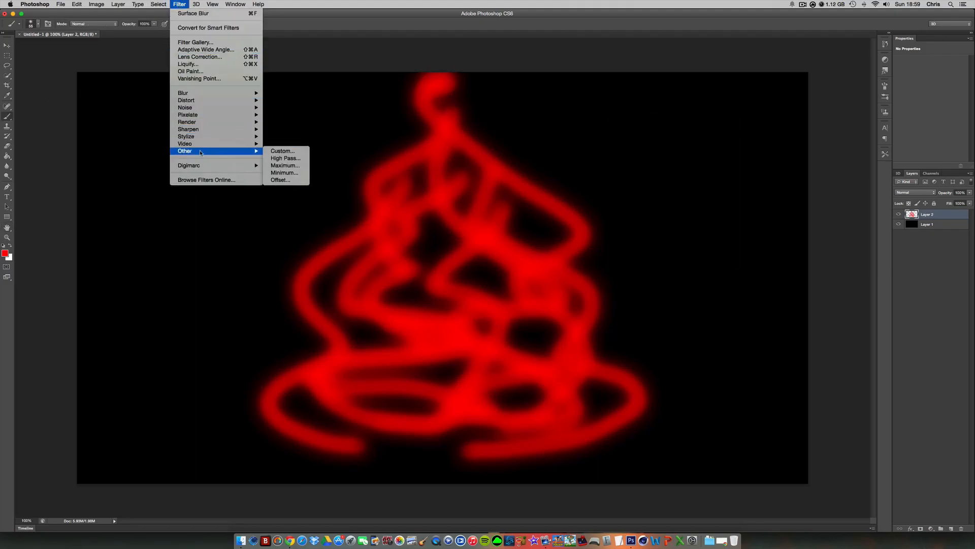
left_click(284, 165)
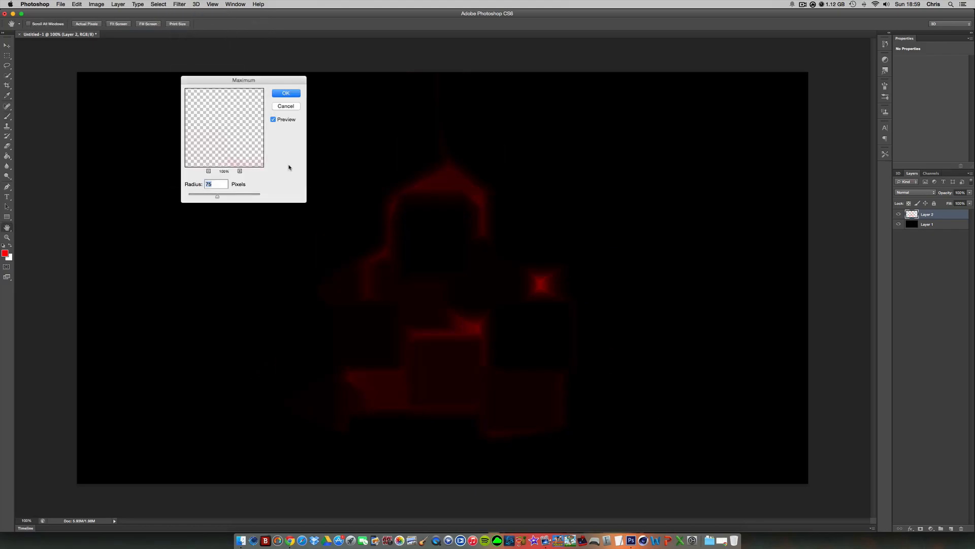
type("35")
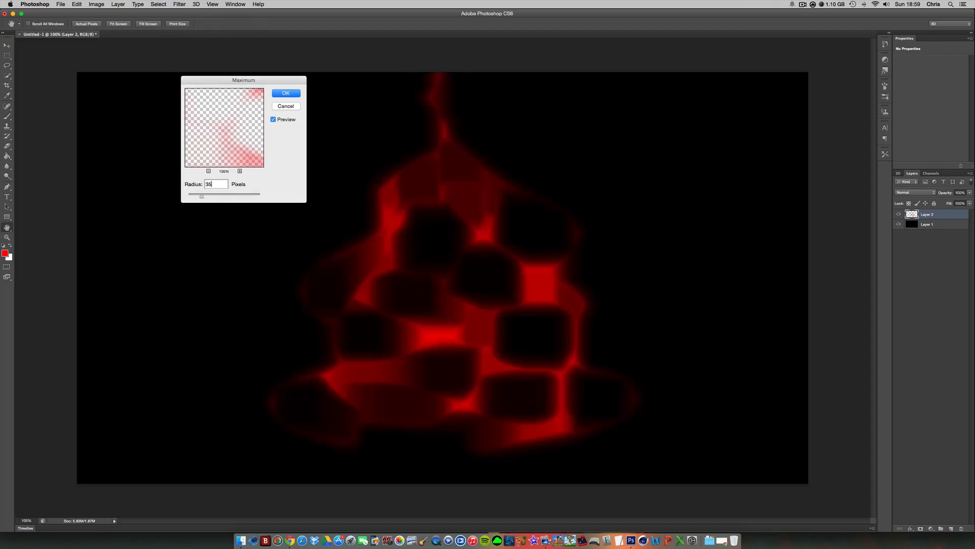
key("BackSpace")
key("BackSpace")
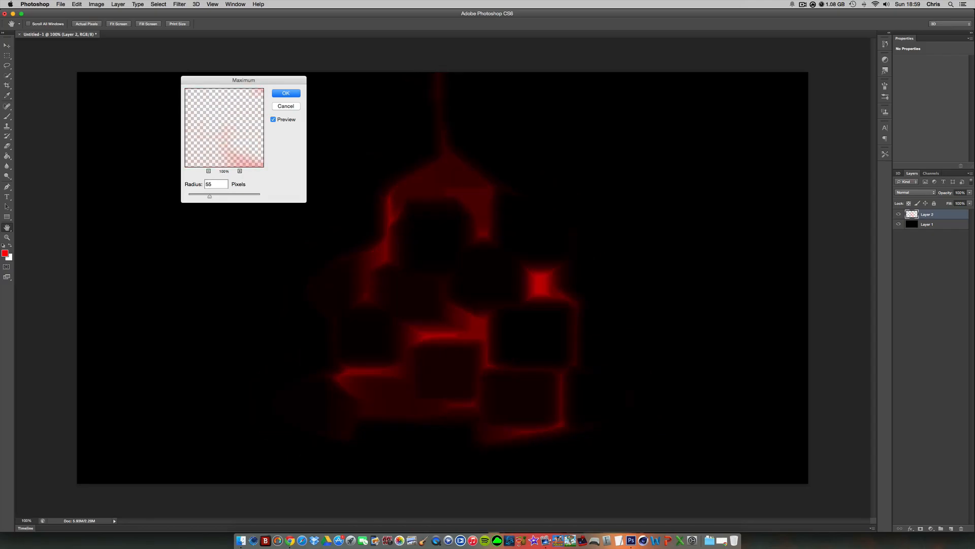
key("BackSpace")
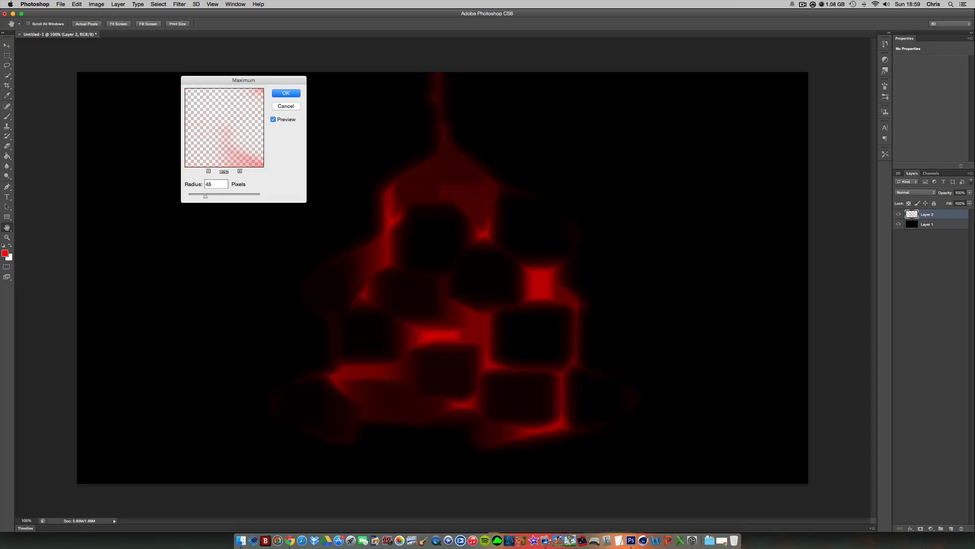
key("BackSpace")
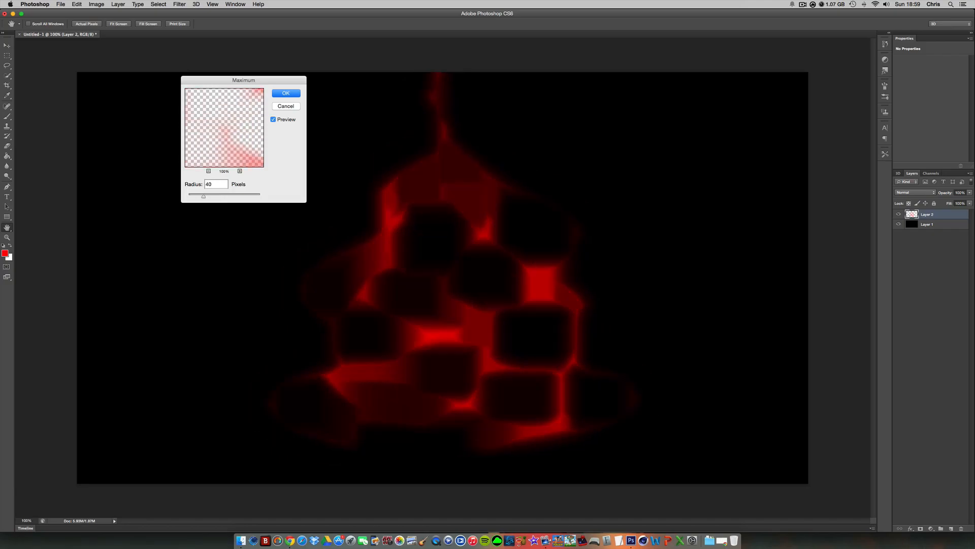
key("BackSpace")
key("BackSpace")
type("7")
key("Return")
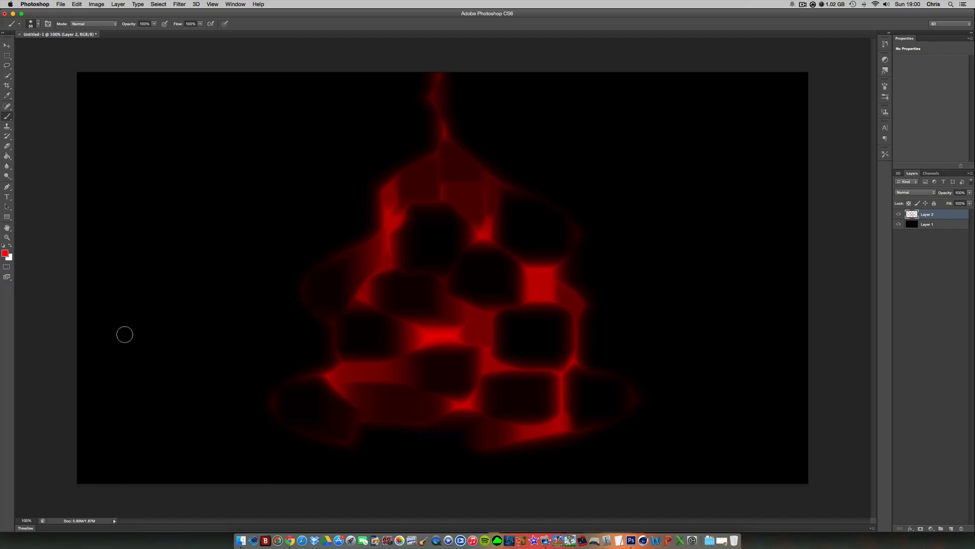
Add a new layer and paint overlapping orange (#ff7e00) strokes forming a smaller flame inside the red one
key("super+shift+n")
key("Return")
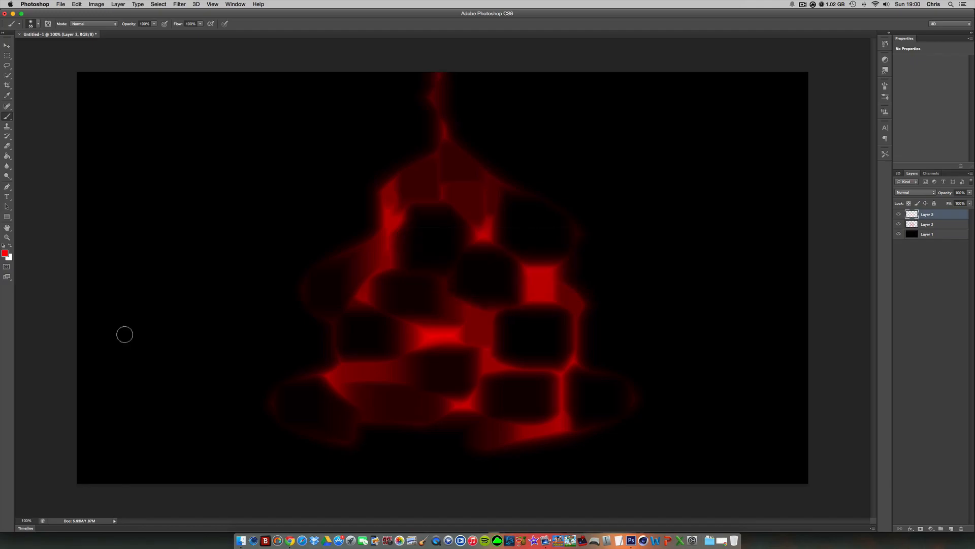
left_click(6, 254)
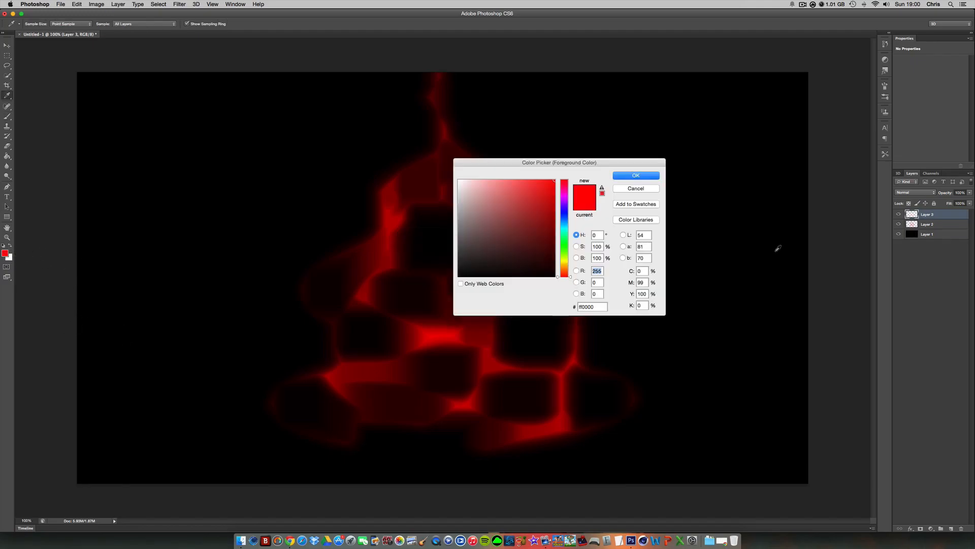
left_click(564, 271)
left_click_drag(565, 271, 564, 270)
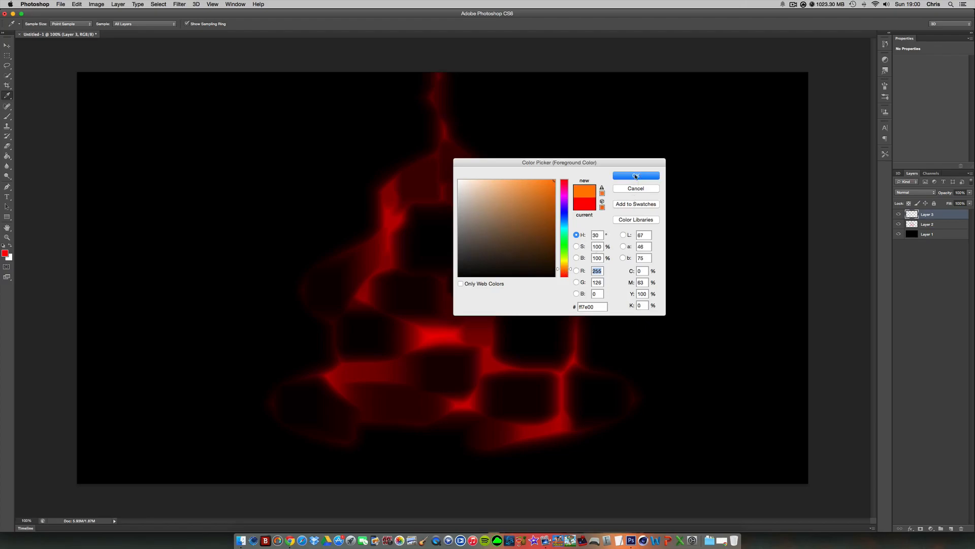
left_click(635, 175)
mouse_move(422, 425)
left_mouse_down()
mouse_move(364, 390)
mouse_move(372, 301)
mouse_move(424, 229)
left_mouse_up()
mouse_move(480, 203)
left_mouse_down()
mouse_move(544, 374)
mouse_move(515, 434)
left_mouse_up()
mouse_move(384, 431)
left_mouse_down()
mouse_move(381, 336)
mouse_move(447, 234)
mouse_move(505, 349)
mouse_move(462, 452)
mouse_move(483, 288)
mouse_move(411, 278)
mouse_move(338, 397)
left_mouse_up()
left_click(445, 205)
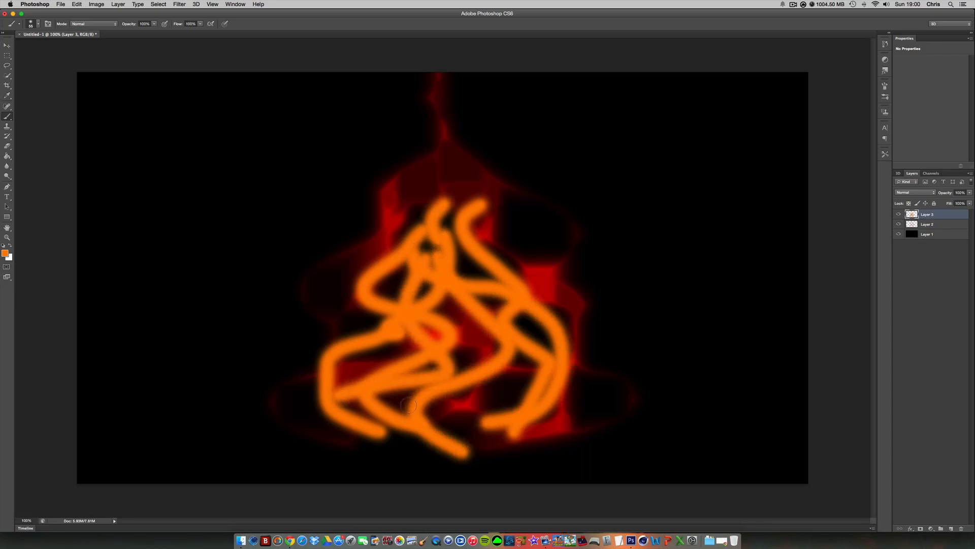
left_click_drag(442, 411, 472, 363)
mouse_move(457, 299)
left_mouse_down()
mouse_move(402, 345)
mouse_move(485, 374)
left_mouse_up()
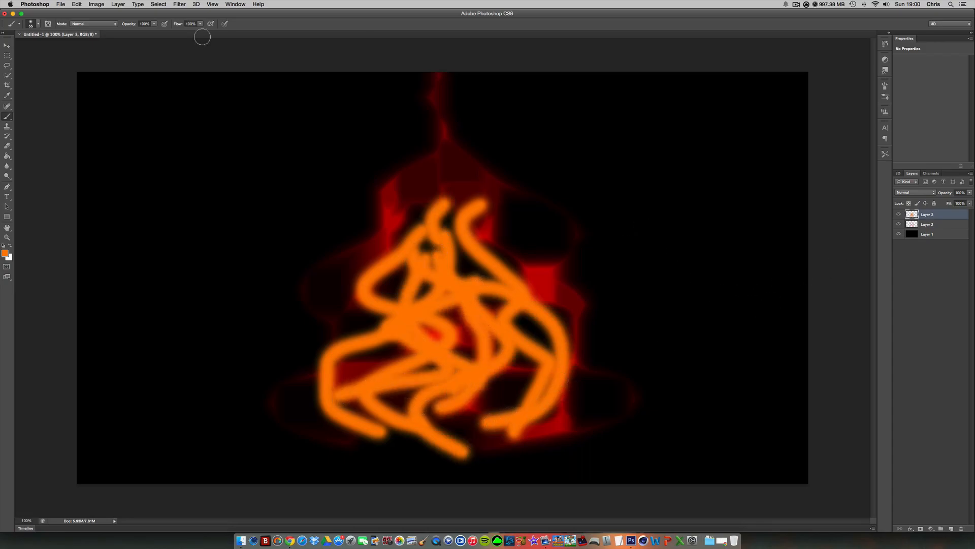
Apply a Surface Blur to the orange flame layer with a 30-pixel radius and a 199-level threshold
left_click(183, 4)
mouse_move(224, 93)
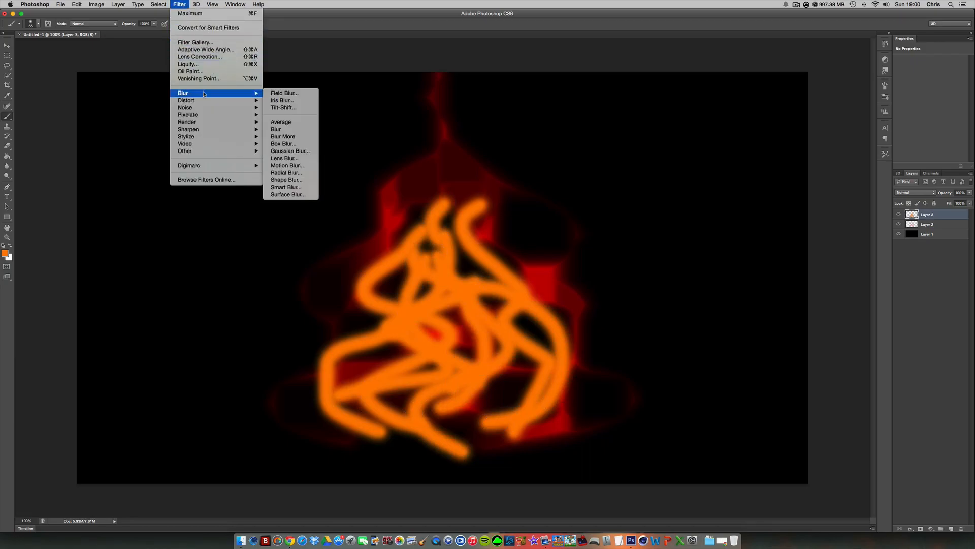
left_click(285, 195)
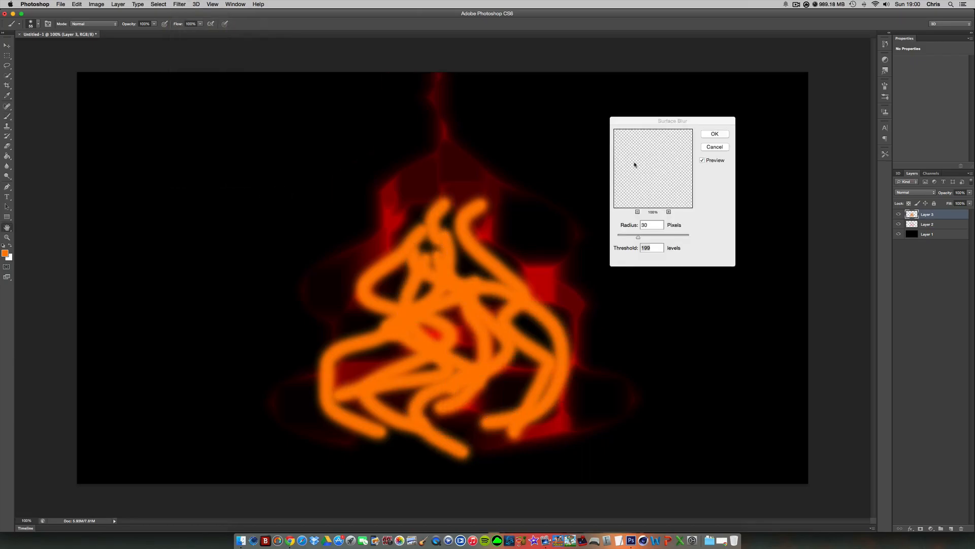
left_click(725, 135)
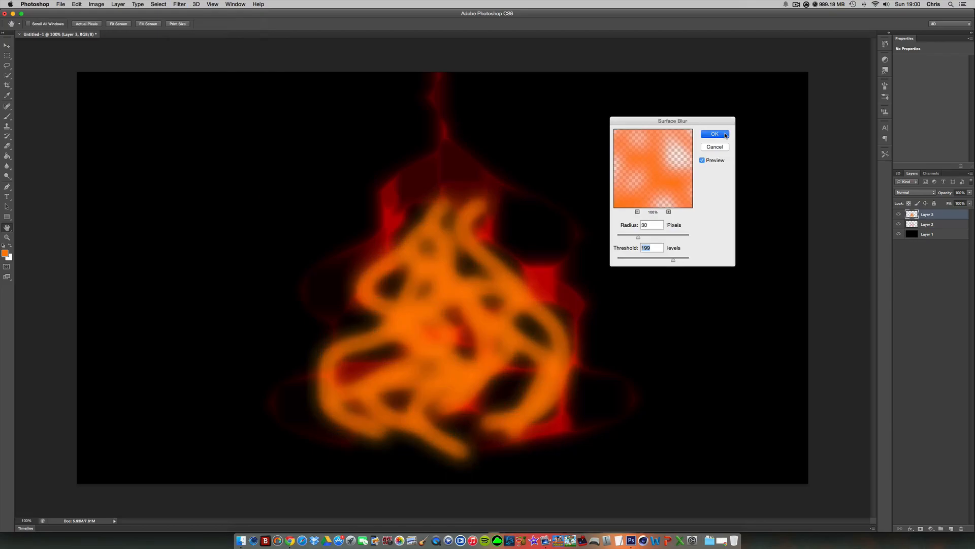
Apply the Maximum filter to the orange flame layer with a radius of 37 pixels
left_click(176, 5)
mouse_move(229, 148)
left_click(274, 166)
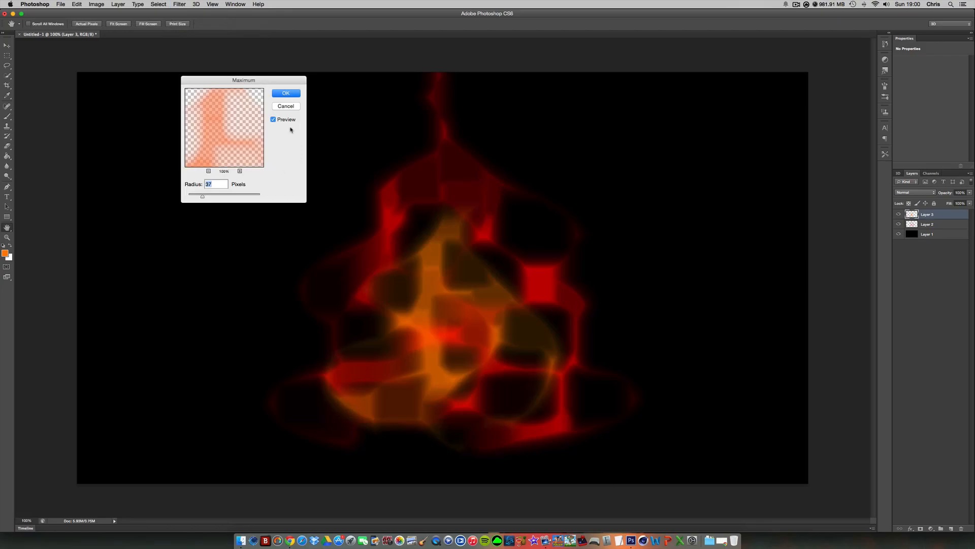
left_click(287, 93)
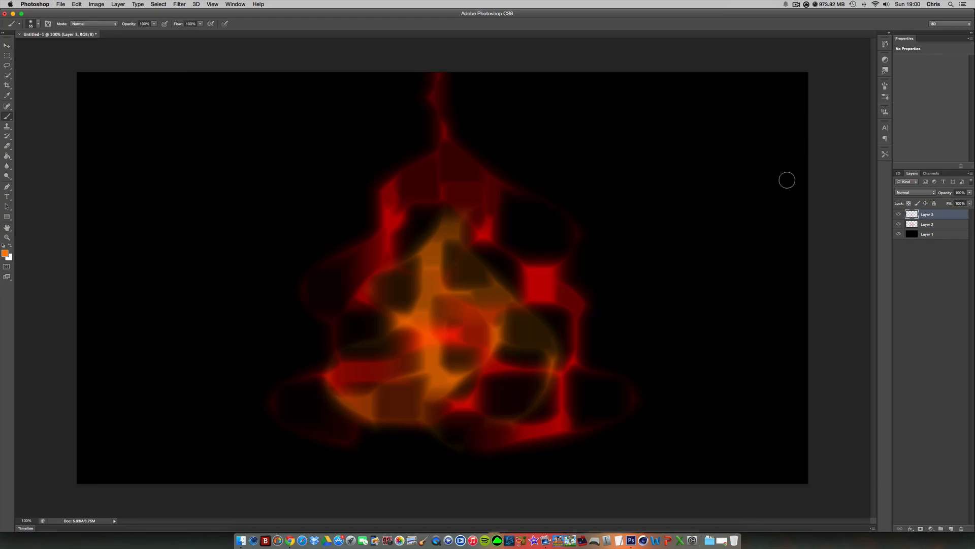
Warp the red flame on Layer 2, pulling its tip down and its sides and lower edge inward
left_click(937, 227)
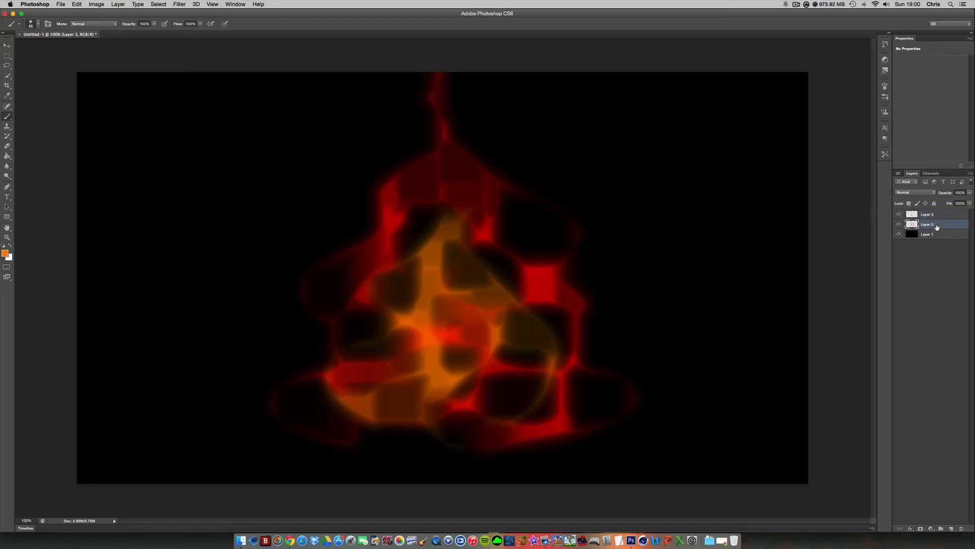
key("super+t")
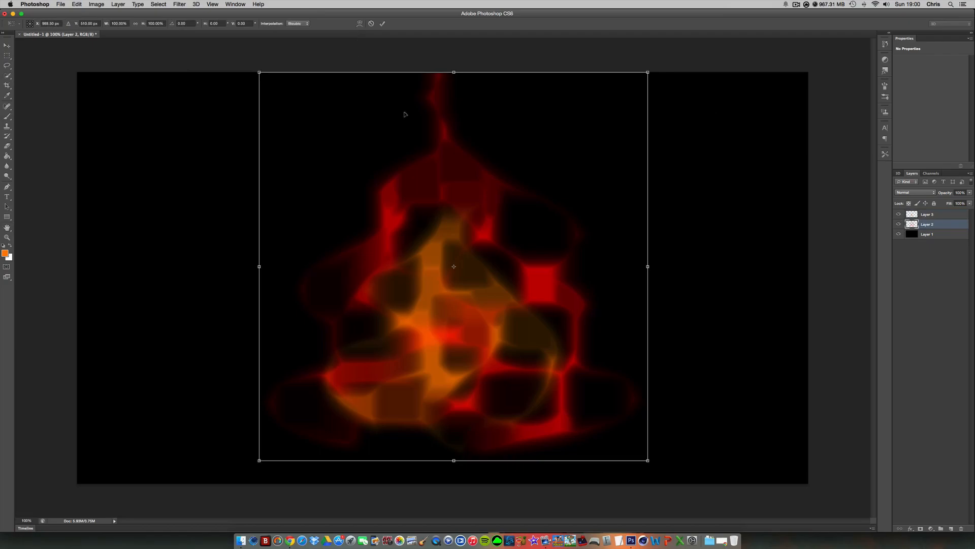
left_click(359, 25)
left_click_drag(582, 152, 567, 166)
left_click_drag(333, 144, 355, 163)
left_click_drag(450, 96, 451, 131)
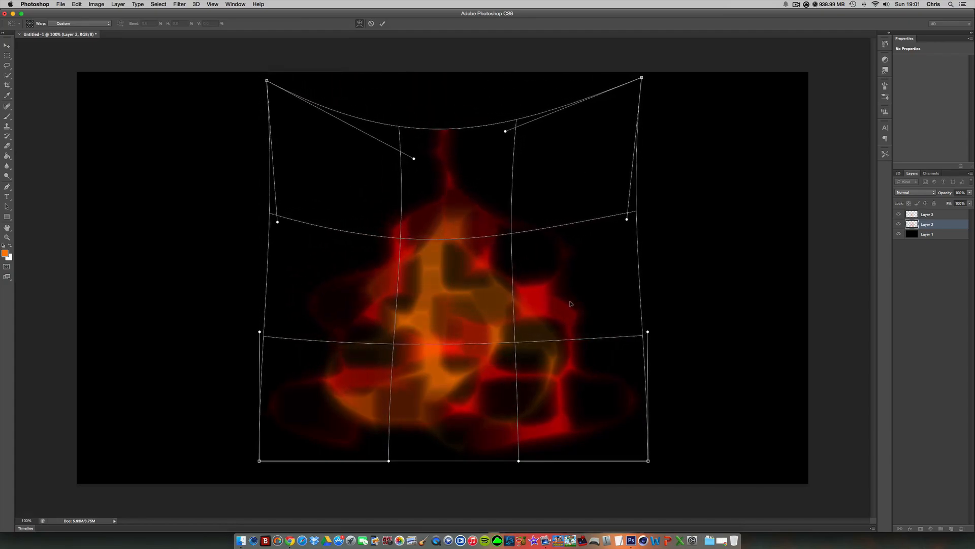
left_click_drag(579, 264, 567, 270)
left_click_drag(339, 255, 349, 345)
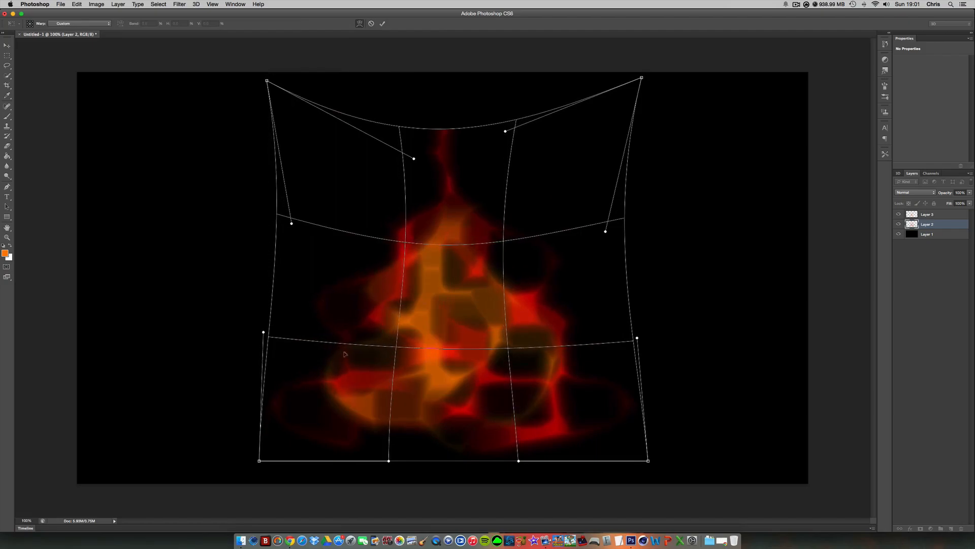
left_click_drag(305, 395, 306, 387)
left_click_drag(612, 390, 600, 373)
mouse_move(520, 282)
left_mouse_down()
mouse_move(498, 295)
mouse_move(512, 295)
left_mouse_up()
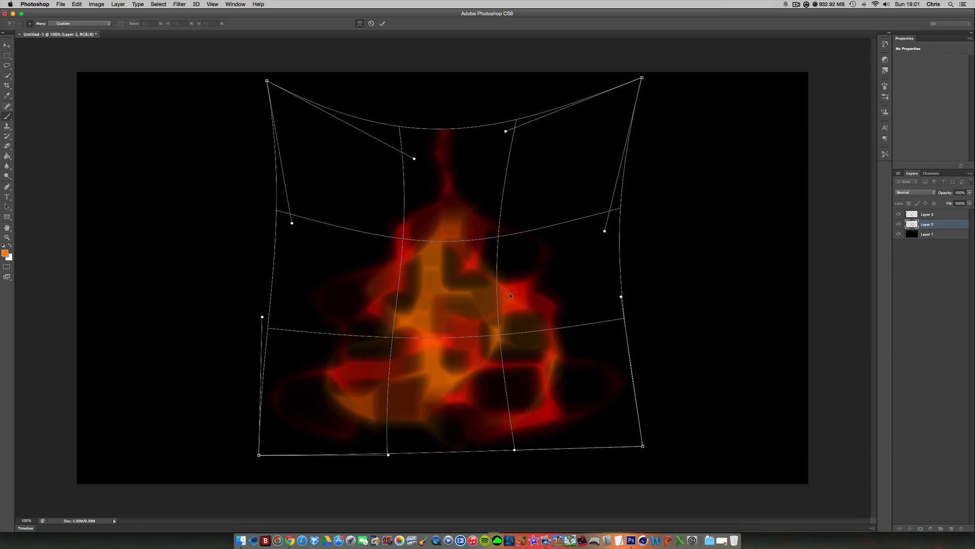
key("Return")
Warp the orange flame on Layer 3, curving its body and stretching its lower part outward
left_click(940, 214)
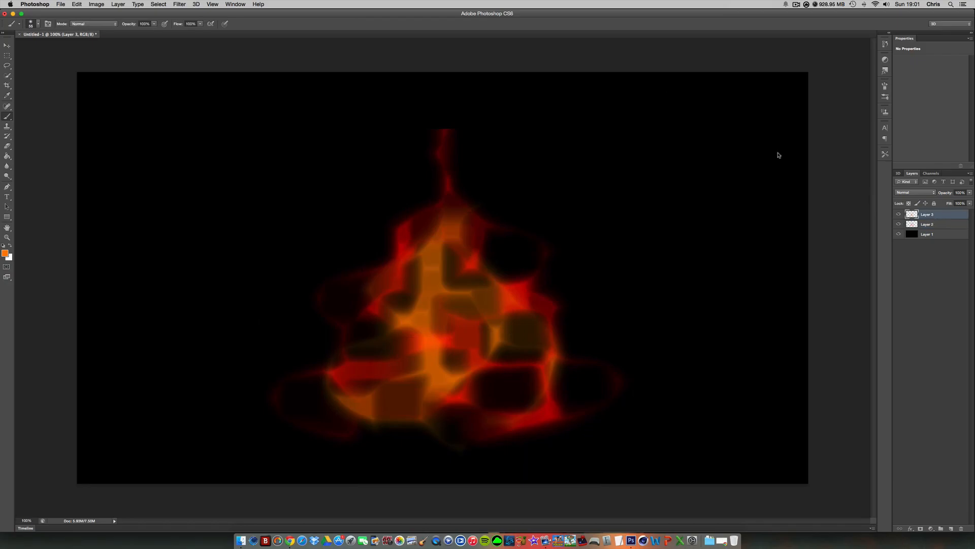
key("super+t")
left_click(360, 23)
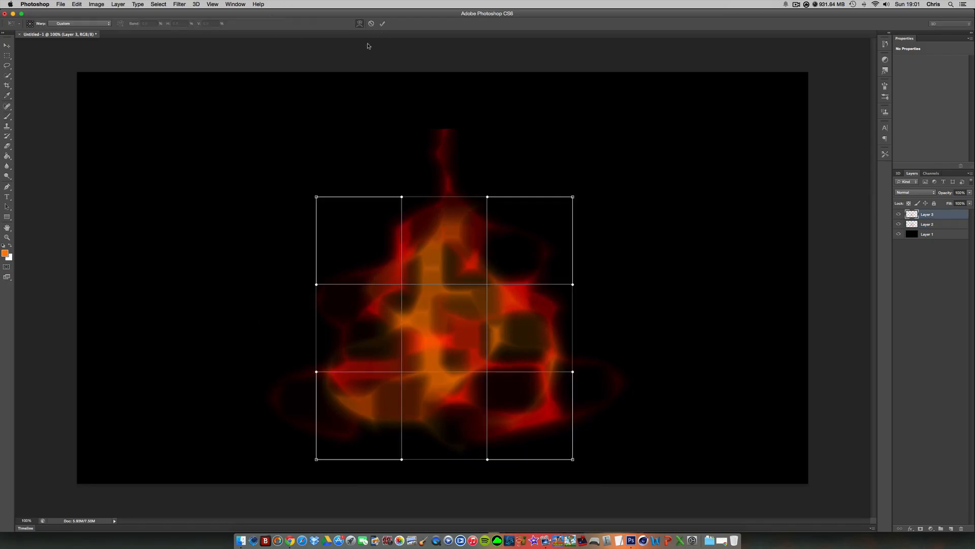
left_click_drag(503, 395, 518, 404)
left_click_drag(430, 298, 410, 296)
left_click_drag(400, 348, 402, 350)
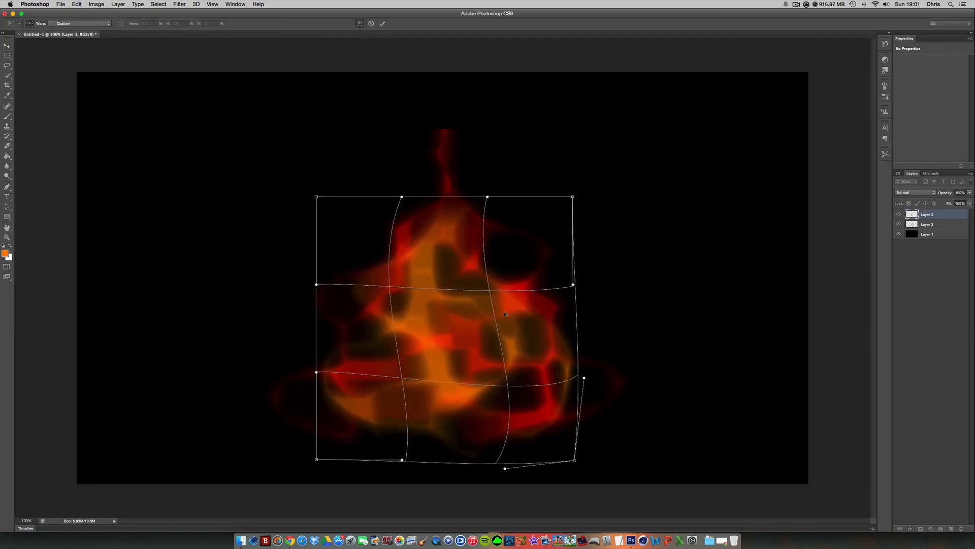
left_click_drag(504, 305, 492, 314)
left_click_drag(435, 278, 448, 278)
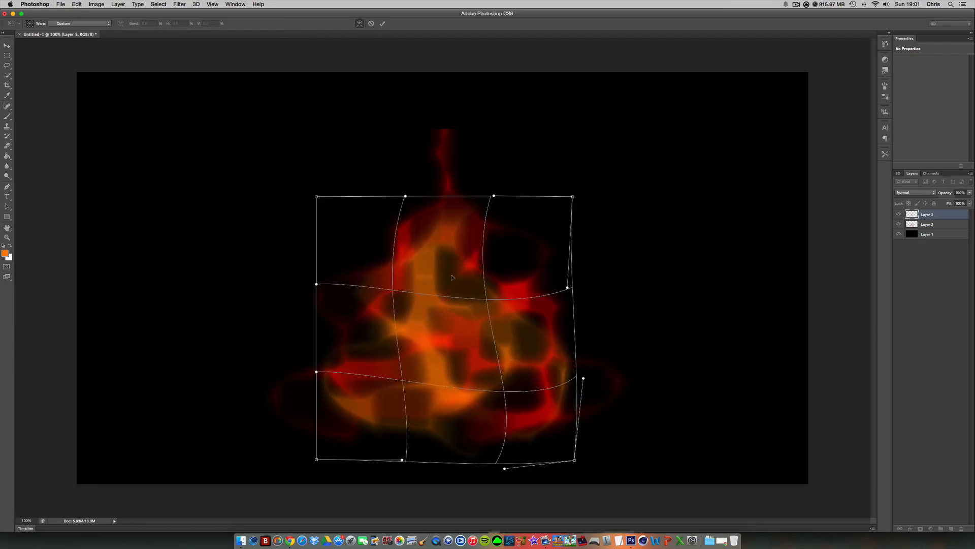
left_click_drag(392, 404, 390, 408)
left_click_drag(370, 343, 380, 350)
key("Return")
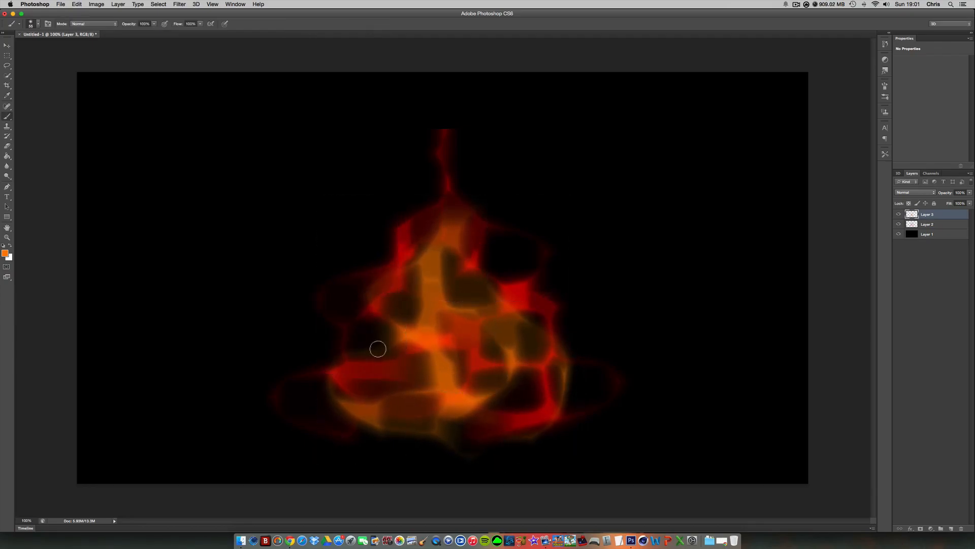
Transform the orange flame once more, shifting it slightly upward inside the red flame
key("super+t")
left_click_drag(495, 307, 497, 298)
key("Return")
key("b")
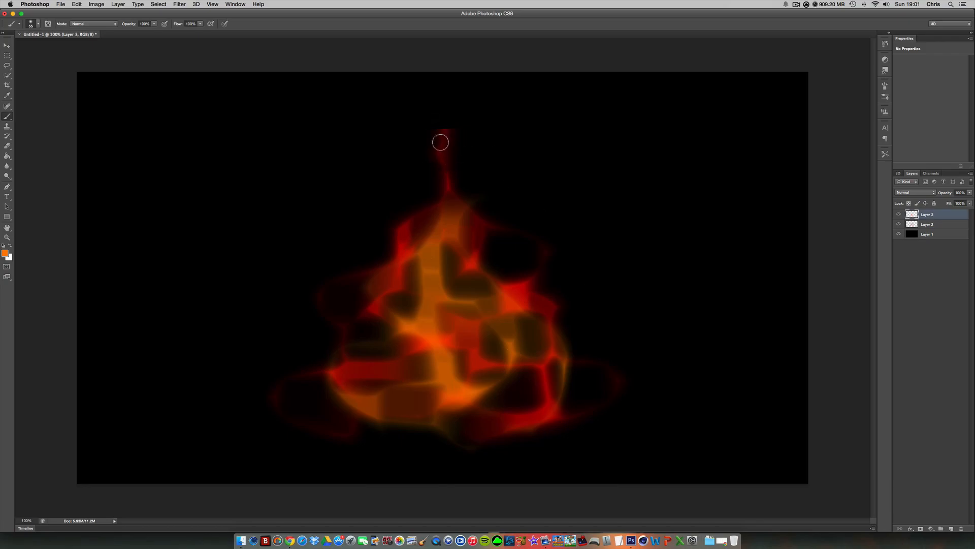
Fade the tip of the red flame on Layer 2 using the Eraser at 50% opacity
left_click(7, 146)
left_click(115, 24)
type("50")
key("Return")
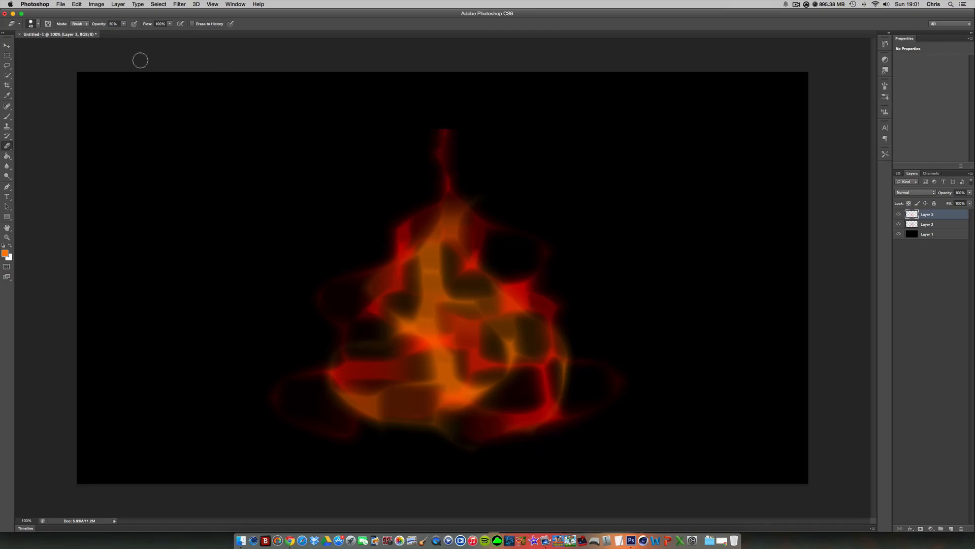
left_click(927, 225)
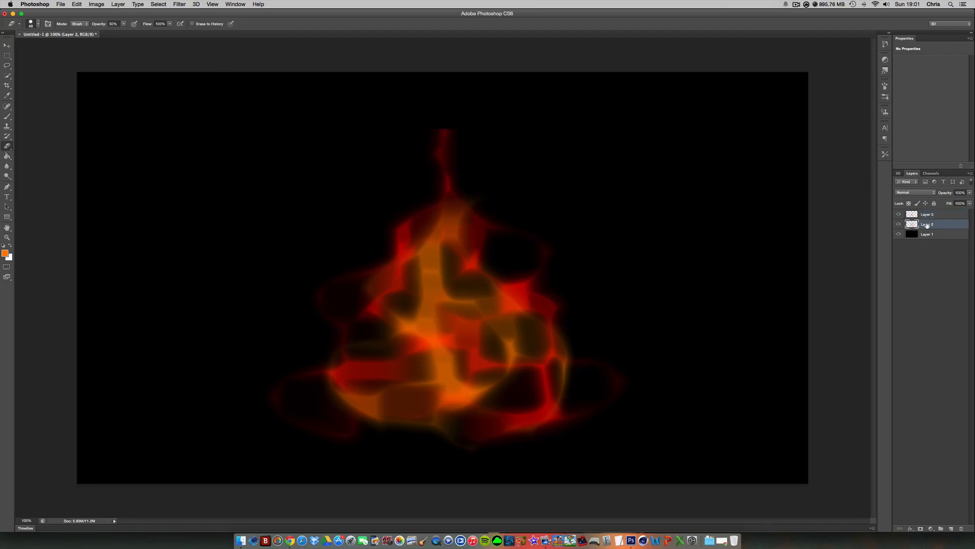
mouse_move(469, 125)
left_mouse_down()
mouse_move(422, 143)
mouse_move(461, 116)
mouse_move(416, 132)
mouse_move(494, 137)
mouse_move(411, 126)
mouse_move(448, 138)
mouse_move(430, 149)
left_mouse_up()
Soften and further fade the red flame's tip with the Blur tool and Eraser, and set the blur strength to 70%
left_click(7, 166)
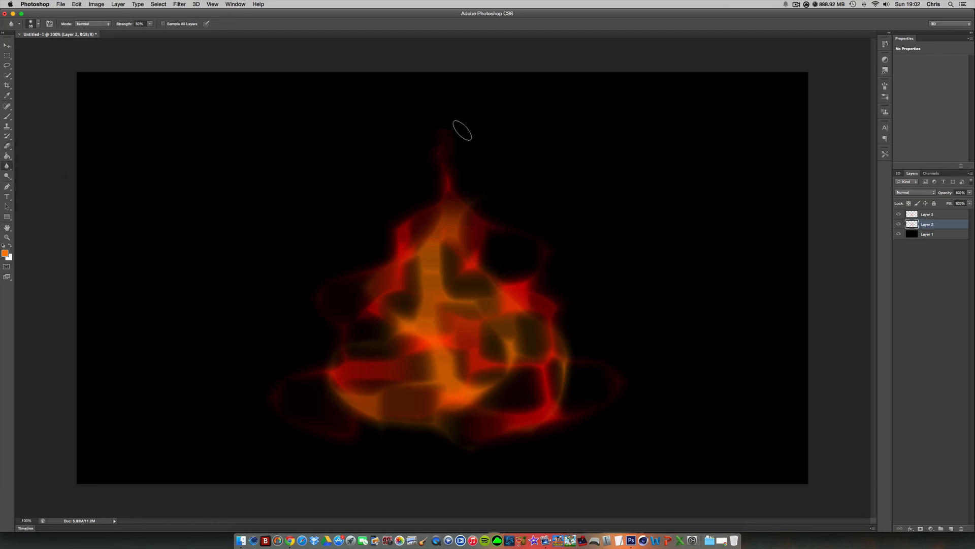
mouse_move(452, 141)
left_mouse_down()
mouse_move(447, 153)
mouse_move(440, 144)
mouse_move(452, 153)
mouse_move(437, 164)
mouse_move(436, 148)
mouse_move(429, 154)
mouse_move(444, 166)
mouse_move(430, 166)
mouse_move(444, 163)
left_mouse_up()
left_click(7, 146)
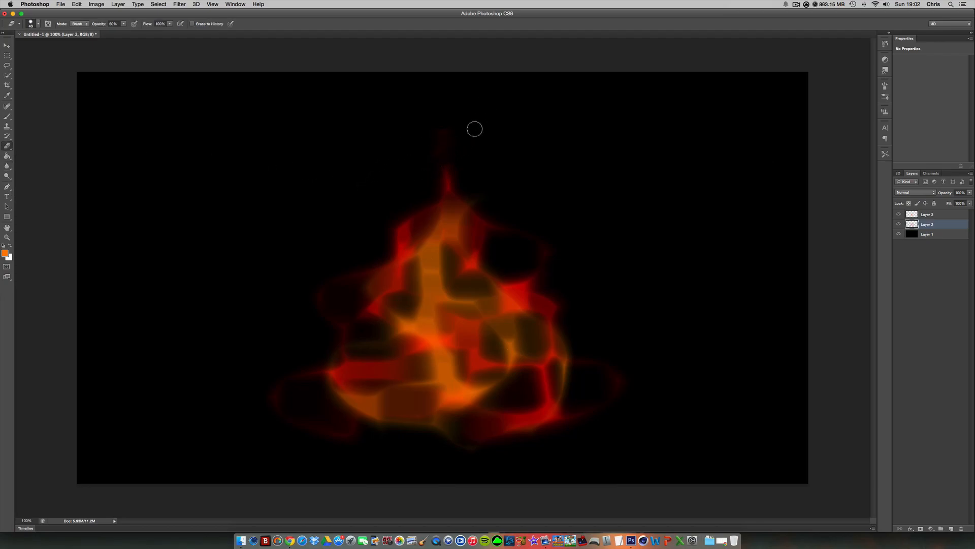
left_click(8, 166)
left_click(145, 24)
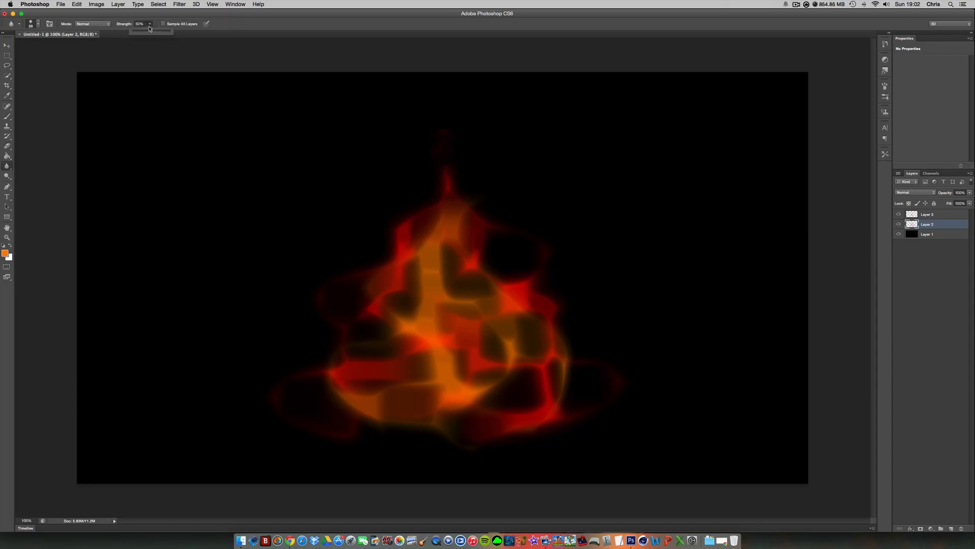
type("70")
key("Return")
Check the red and orange flame layers by toggling their visibility and merge the two into one layer
left_click(935, 215, "shift")
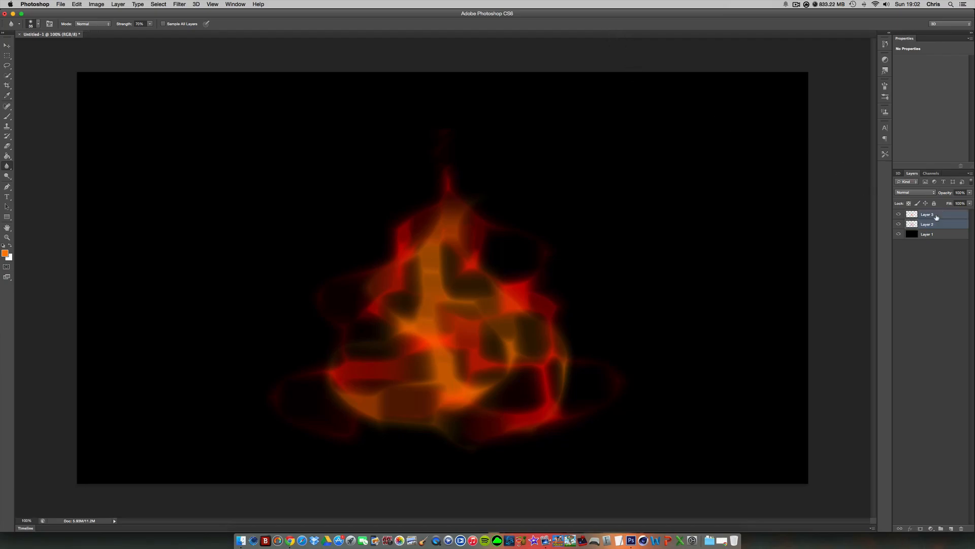
left_click(899, 225)
left_click(900, 214)
left_click(899, 215)
left_click(899, 224)
key("super+e")
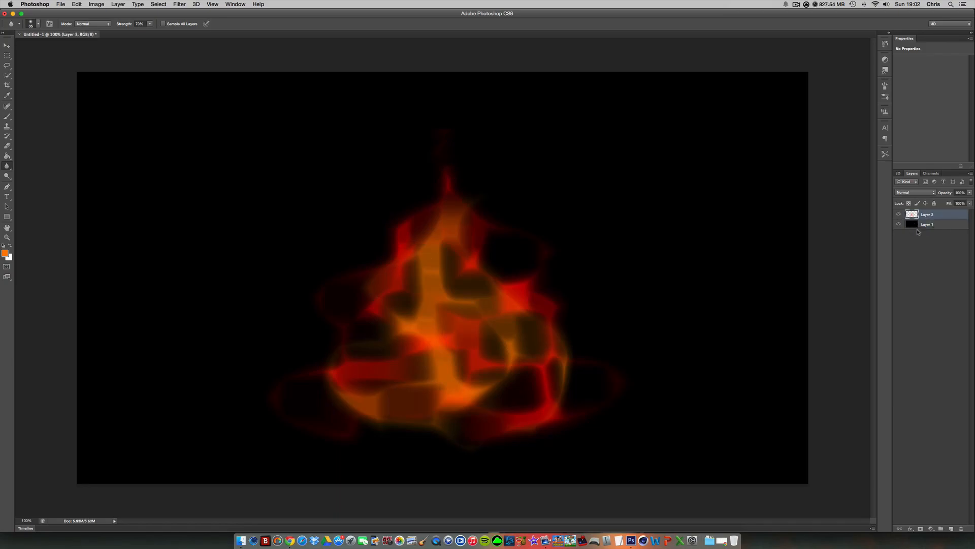
Hide and delete the black background layer so that the flame sits on transparency
left_click(899, 224)
right_click(930, 224)
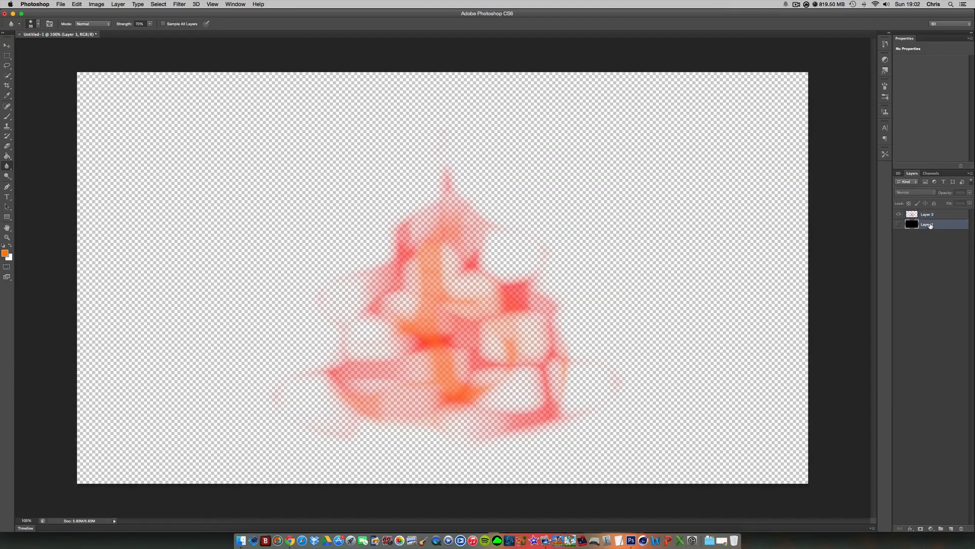
left_click(911, 250)
key("Return")
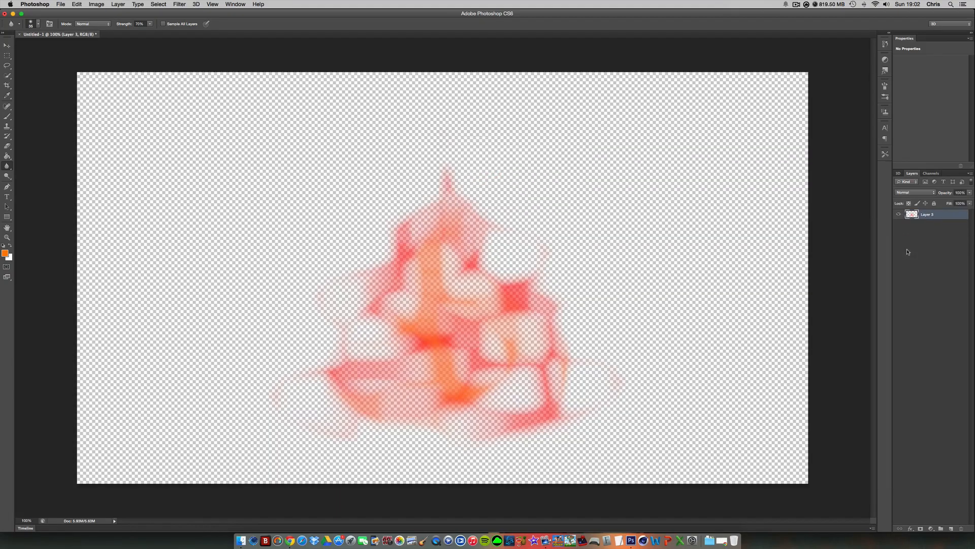
Save the flame to the Desktop as a PNG named Basic Fire, keeping the default PNG options
left_click(60, 4)
left_click(68, 94)
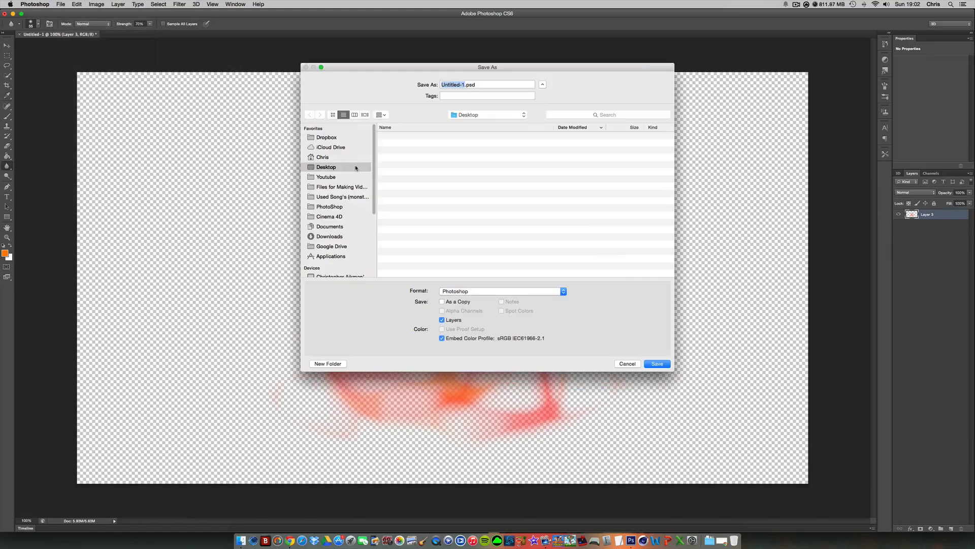
left_click(474, 292)
left_click(464, 400)
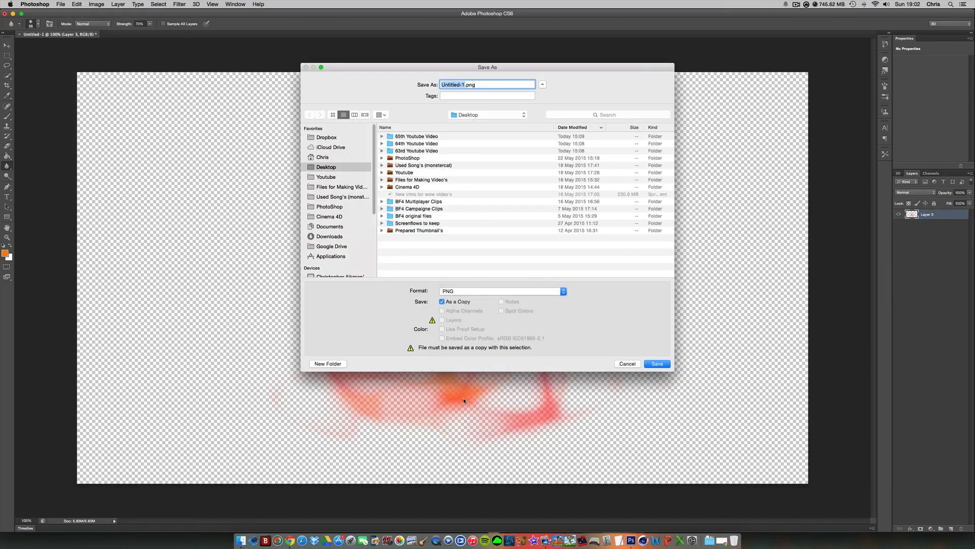
type("Basic")
type(" Flames")
key("Return")
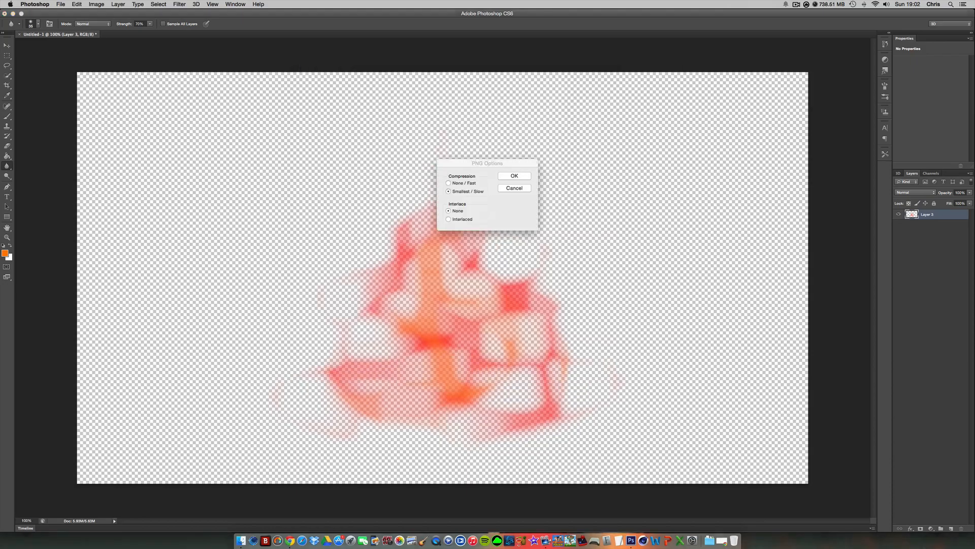
key("Return")
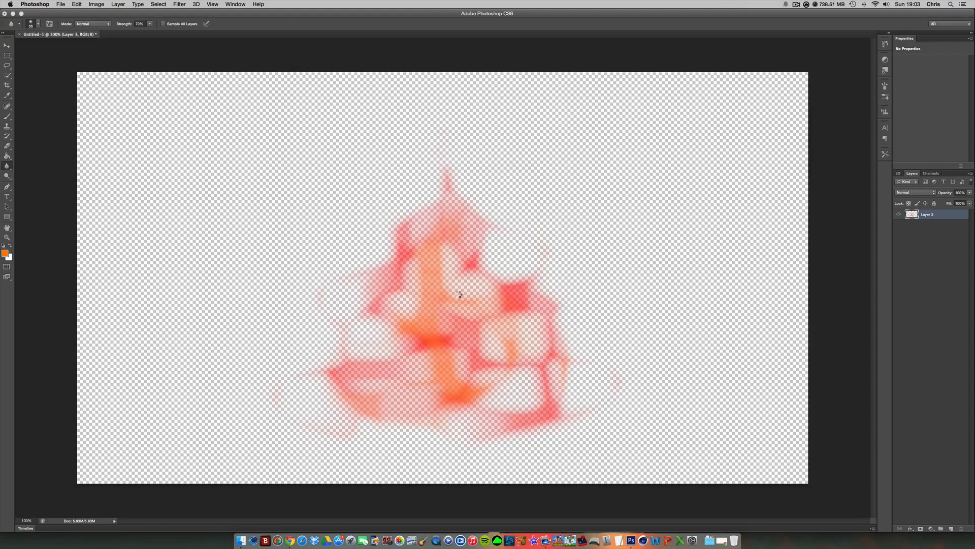
Minimise Photoshop, view Basic Fire.png from the desktop in Preview, close it and return to Photoshop
left_click(12, 14)
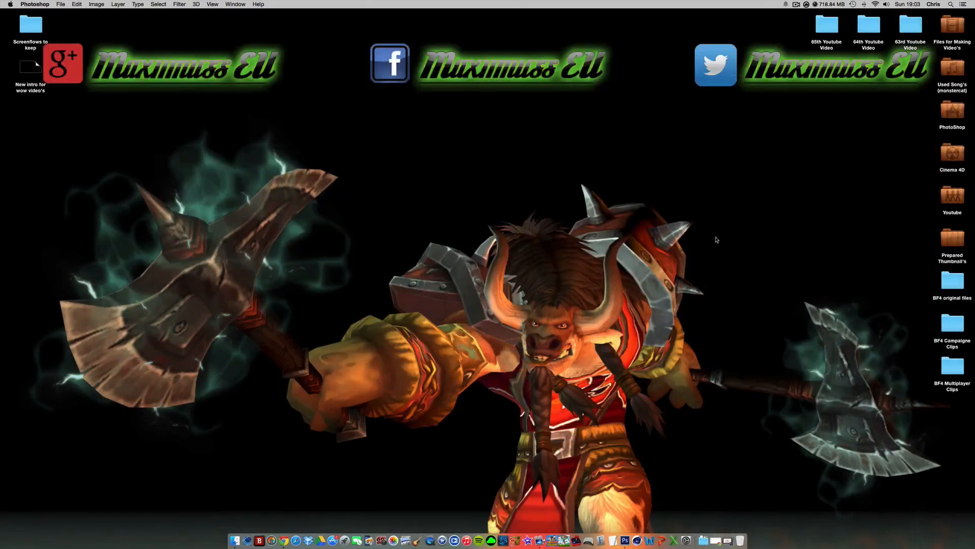
double_click(951, 408)
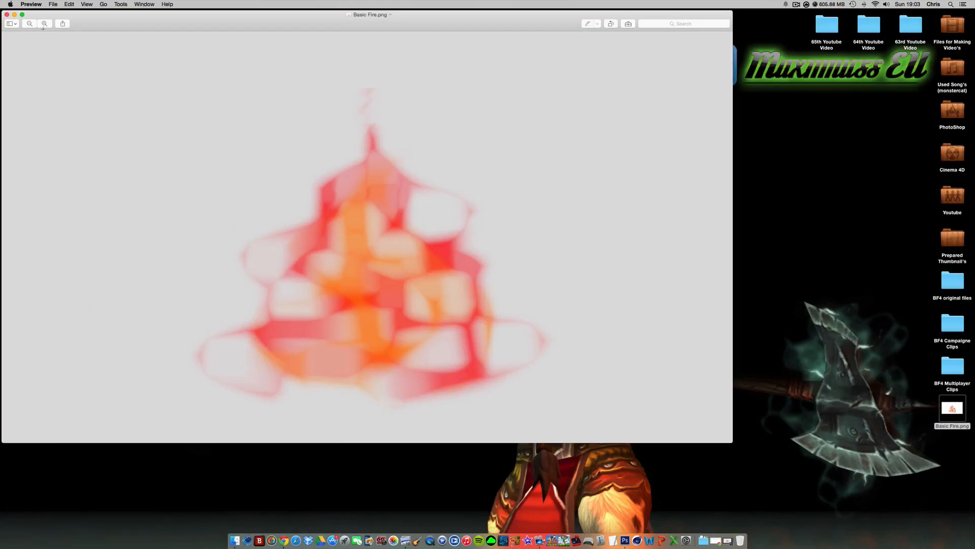
left_click(7, 14)
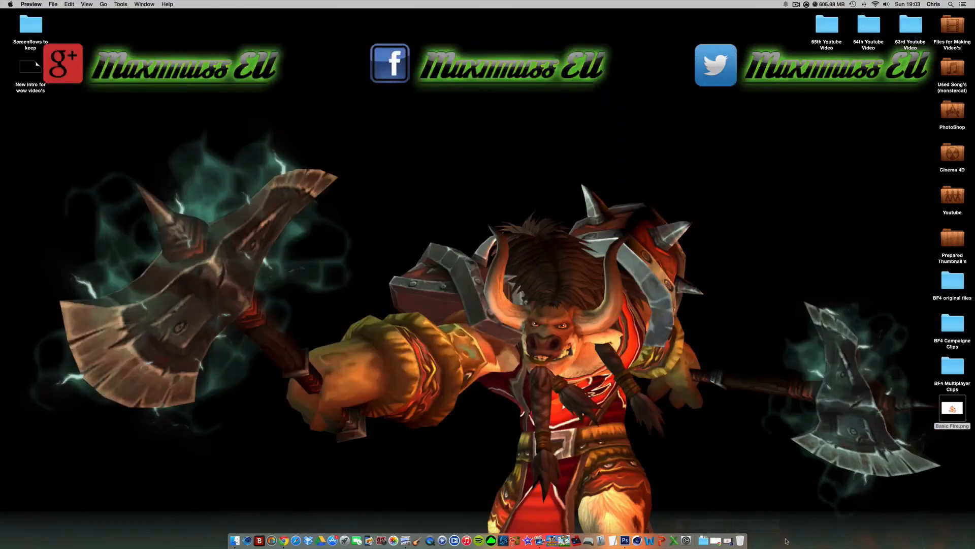
left_click(728, 541)
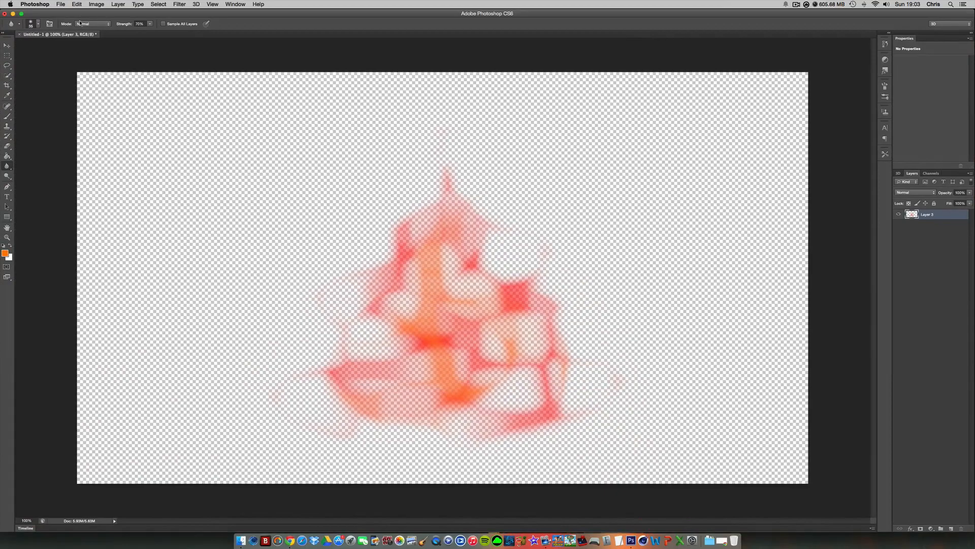
Open Maxiimuss C4D Basic FIRE 2.jpg from the Wallpapers folder inside the PhotoShop folder
left_click(60, 4)
left_click(71, 23)
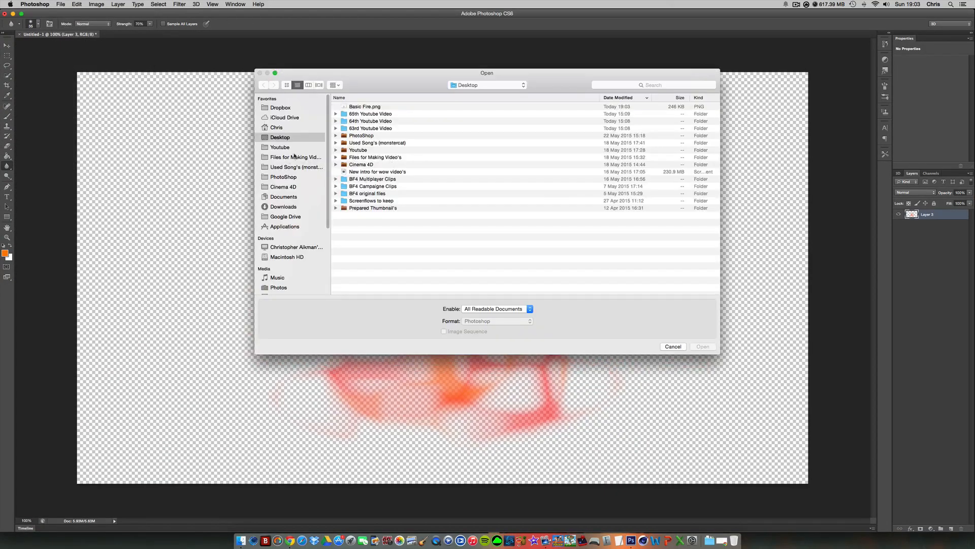
left_click(291, 177)
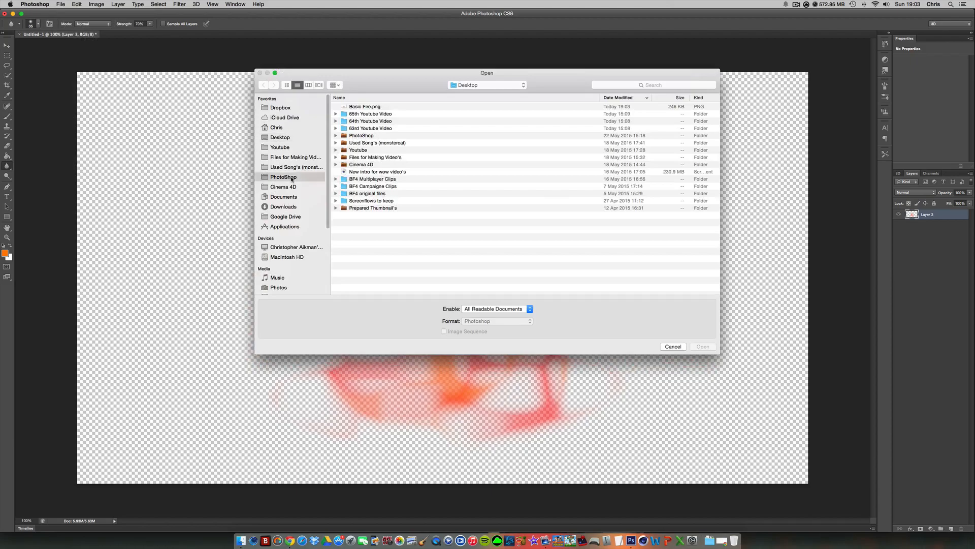
double_click(360, 128)
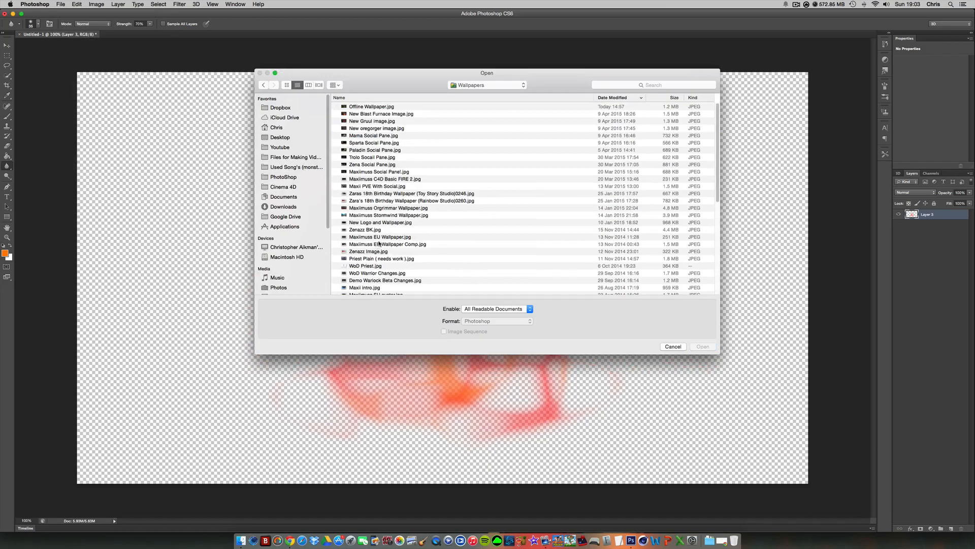
double_click(369, 179)
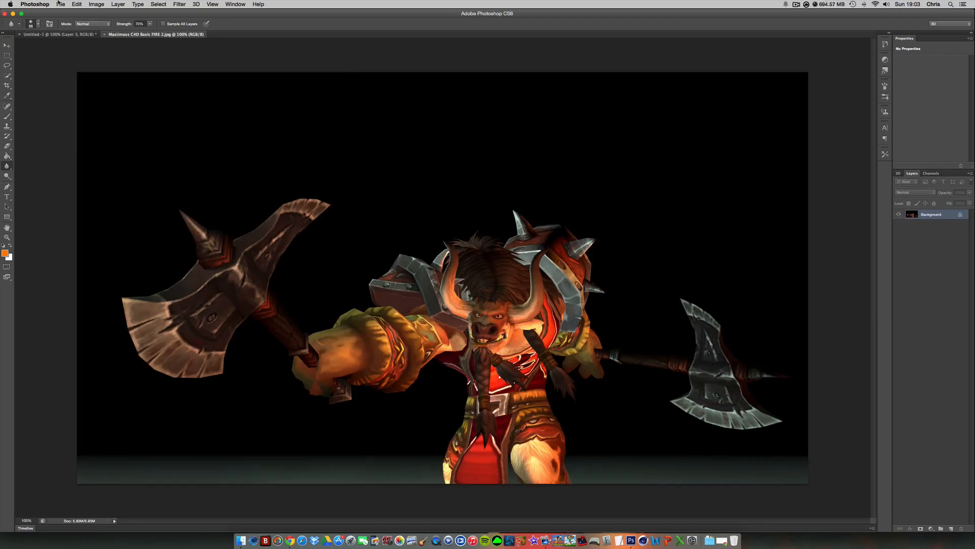
Open Basic Fire.png from the Desktop as another document
left_click(60, 3)
left_click(65, 20)
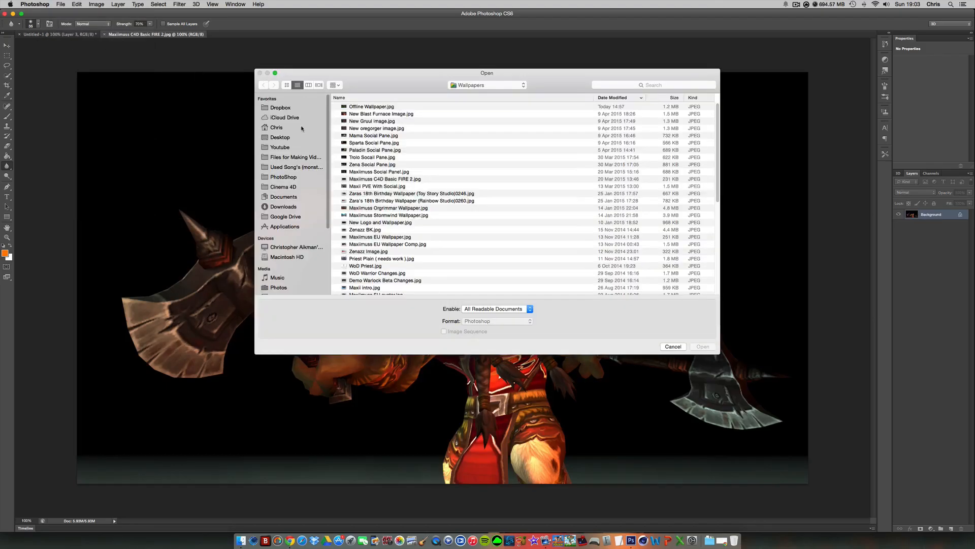
left_click(280, 137)
left_click(373, 107)
double_click(374, 107)
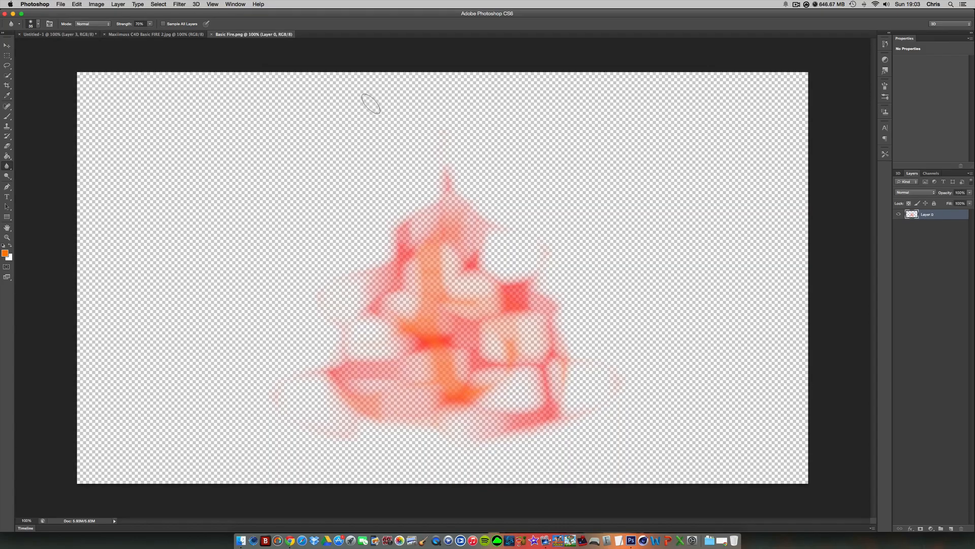
Duplicate the flame layer from Basic Fire.png into the Maxiimuss C4D Basic FIRE 2.jpg document
right_click(930, 218)
left_click(858, 239)
left_click(437, 270)
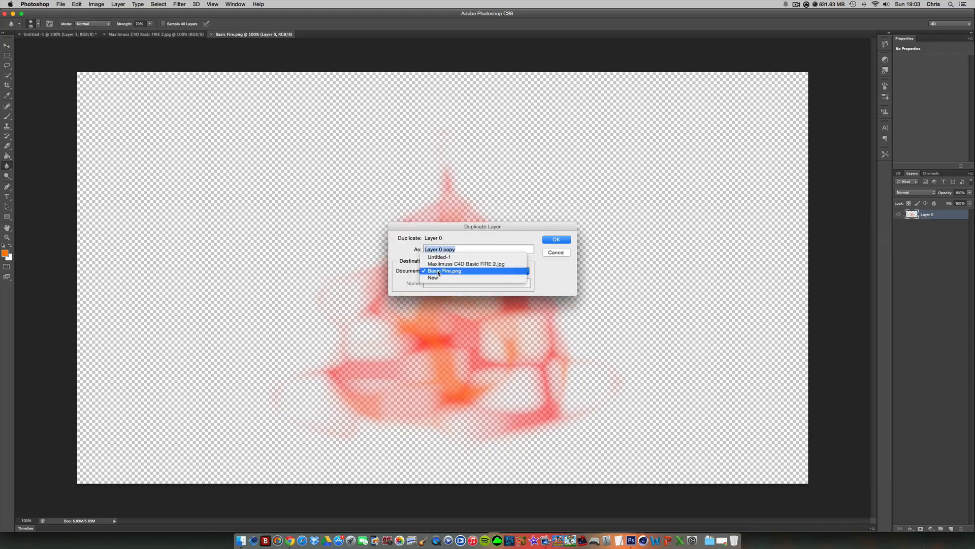
left_click(457, 268)
left_click(556, 239)
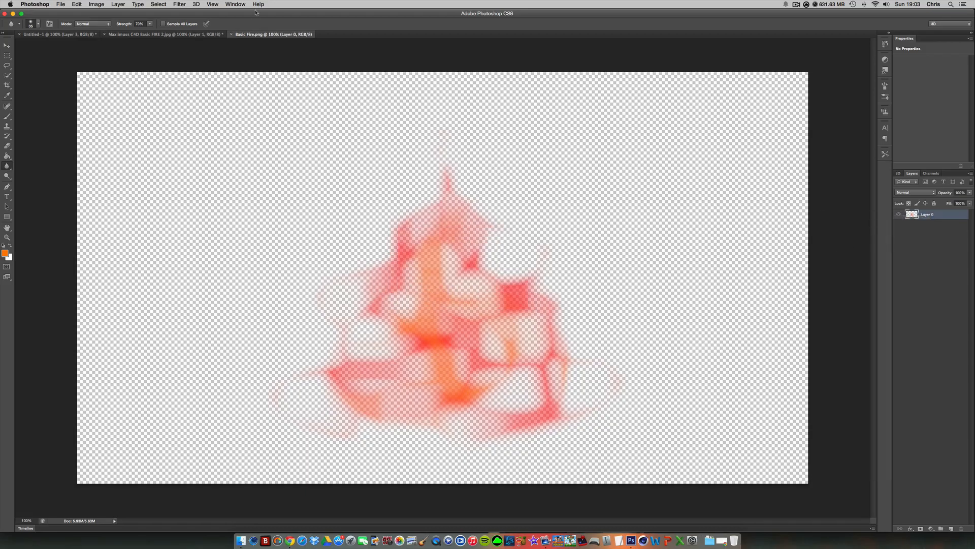
In the wallpaper document, rotate the flame about -37 degrees and move it between the large axe and the character's head
left_click(212, 34)
left_click(7, 45)
left_click_drag(503, 298, 381, 272)
key("ctrl+t")
left_click_drag(426, 309, 344, 234)
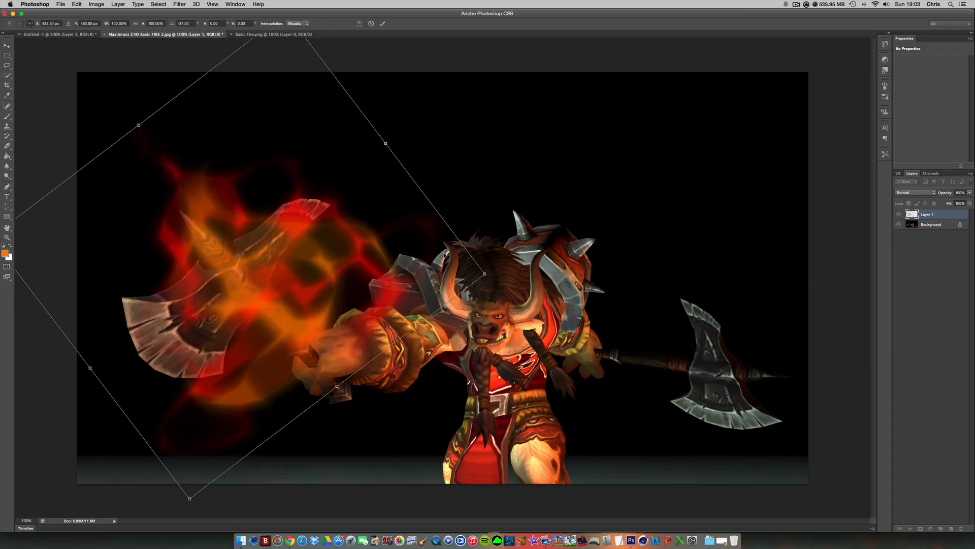
left_click_drag(357, 245, 444, 255)
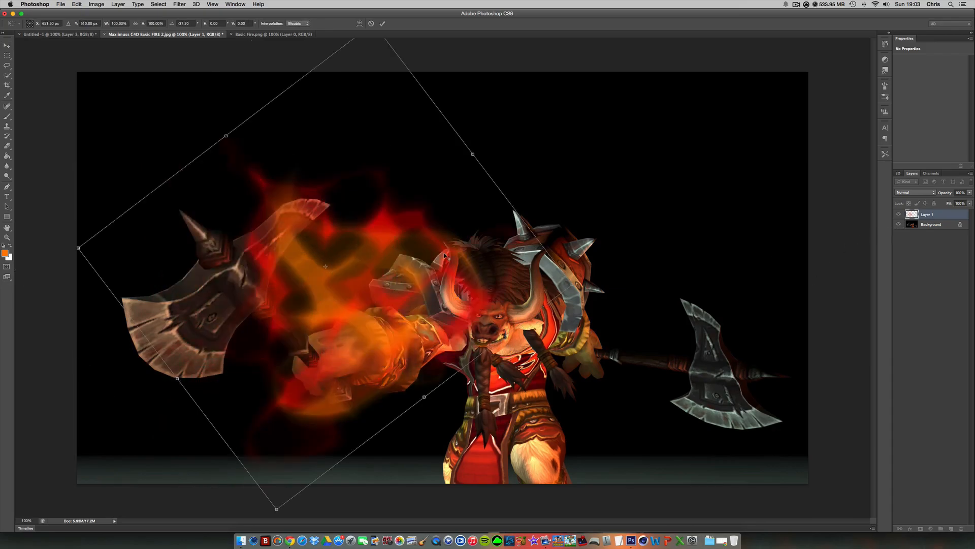